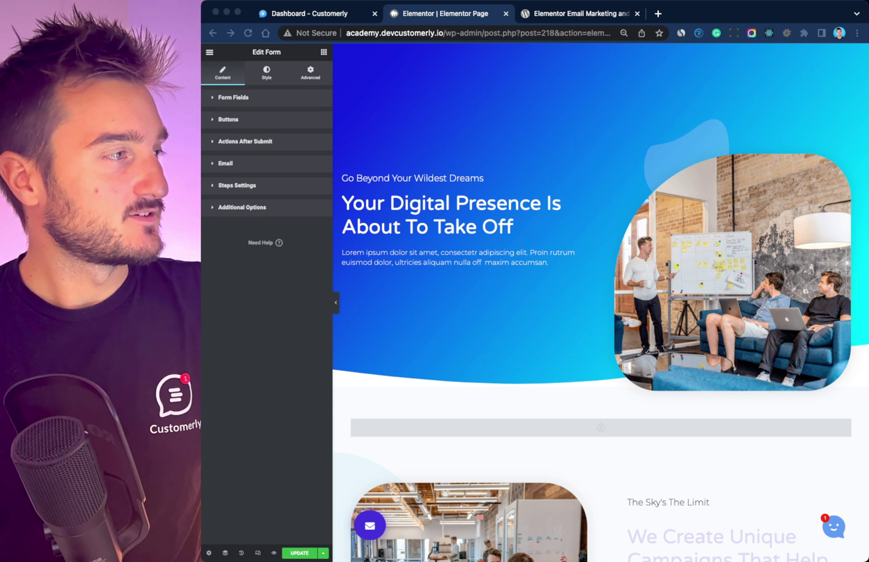
scroll(701, 351, down, 5)
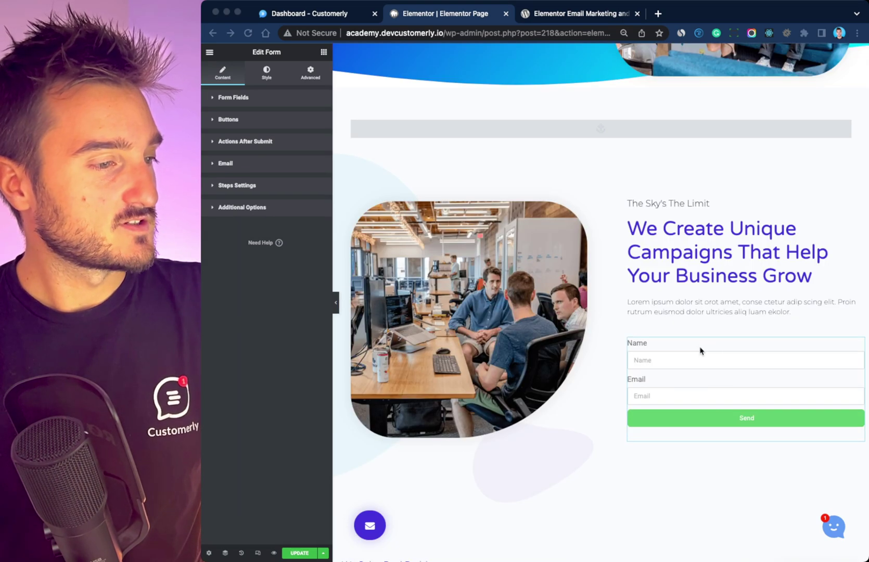
mouse_move(858, 344)
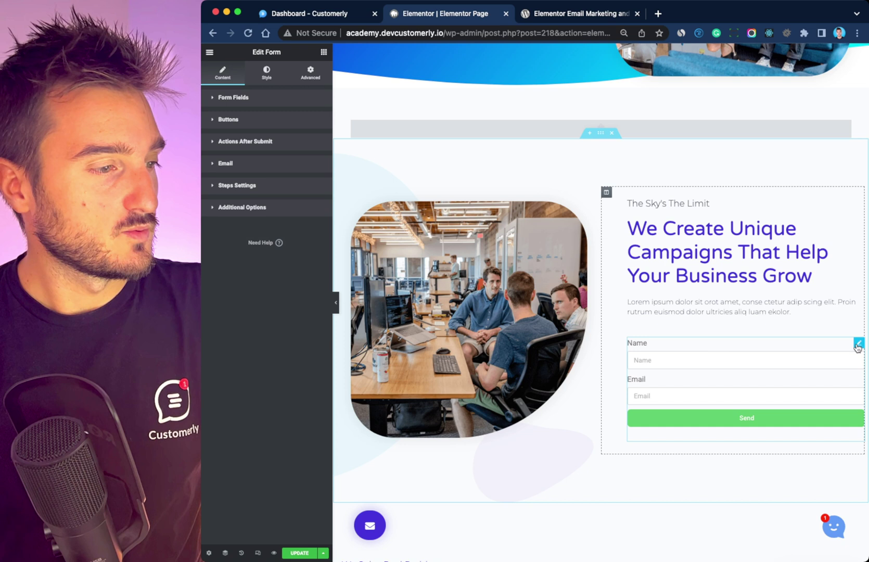
Step: Review the Email action's notification settings under Actions After Submit
click(218, 143)
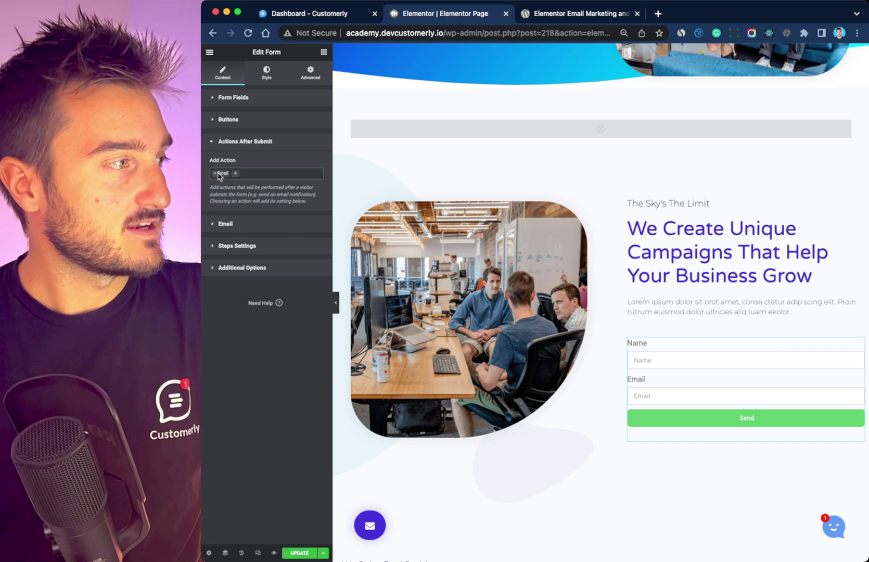
click(210, 226)
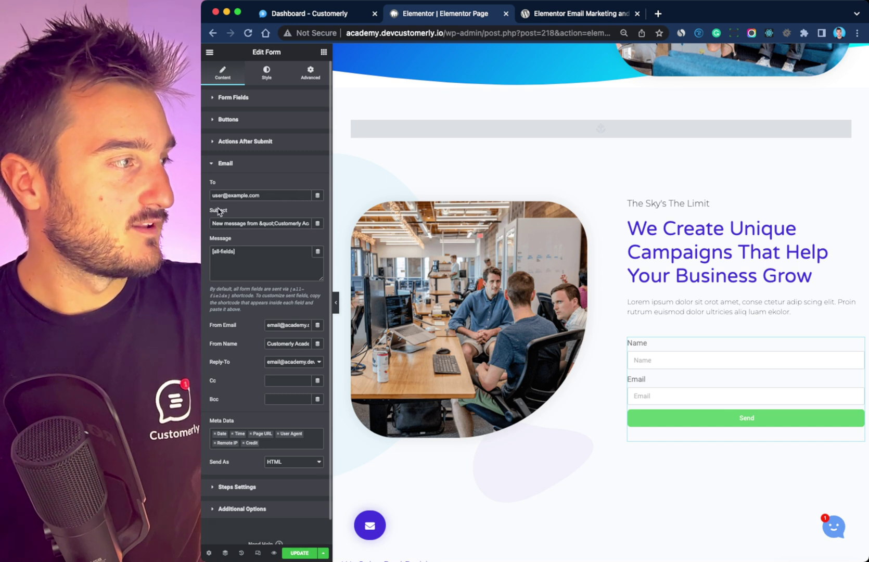
click(231, 256)
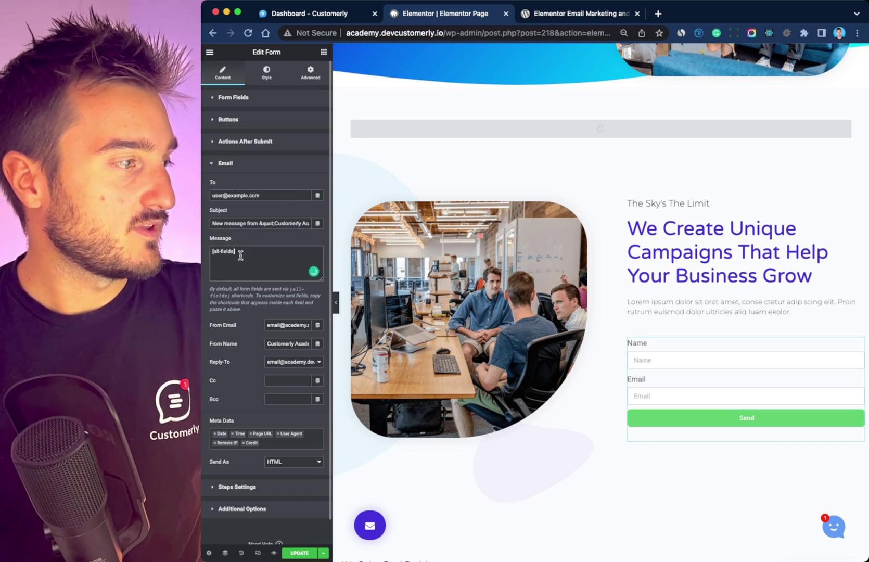
click(215, 163)
Step: Add the Customerly submit action, remove the Email action, and expand Customerly's settings
click(213, 144)
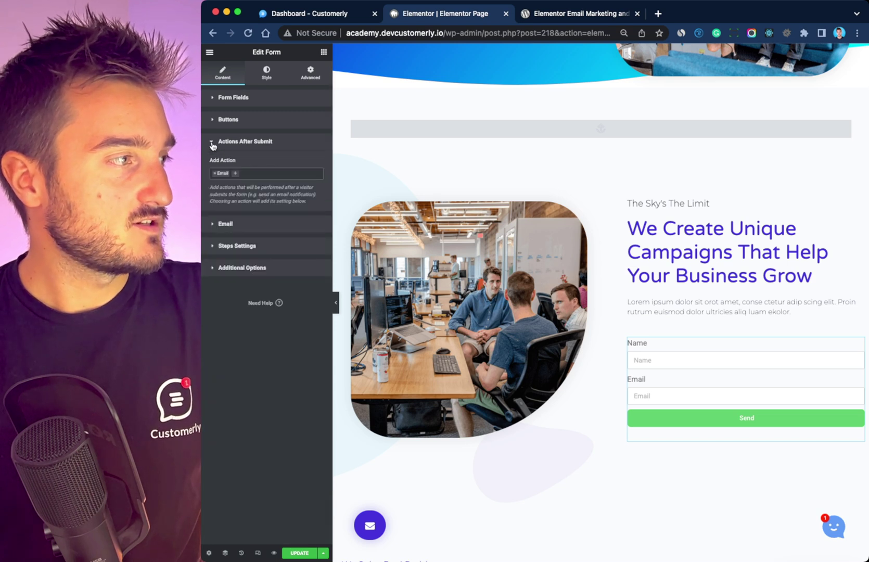
click(236, 176)
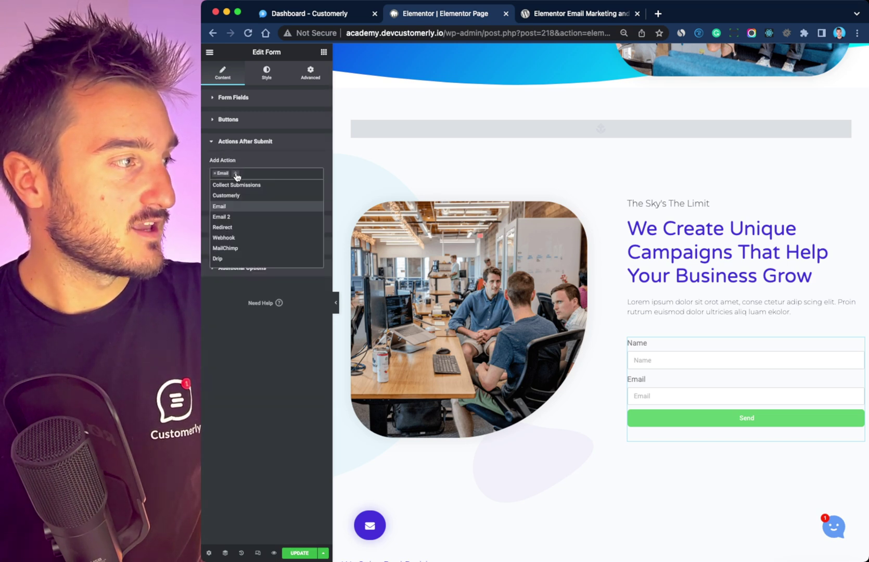
click(226, 195)
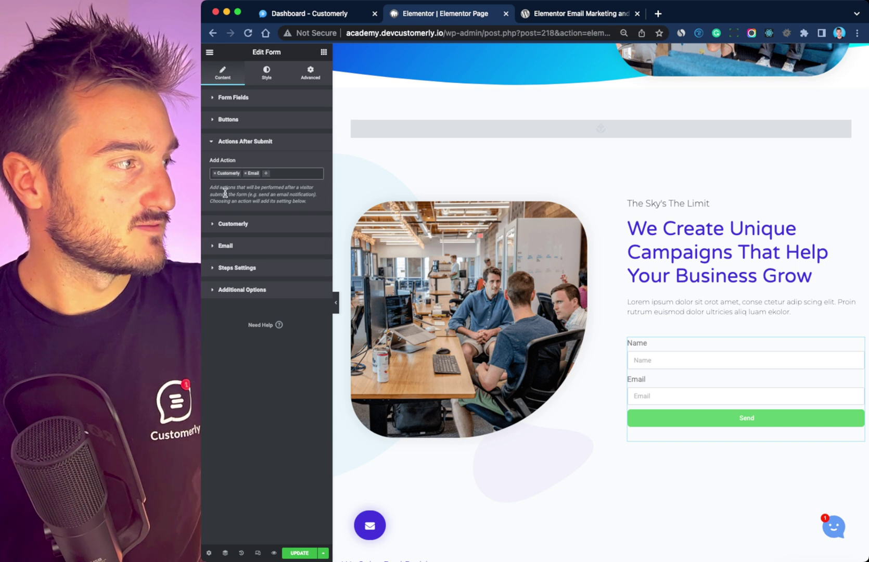
click(245, 174)
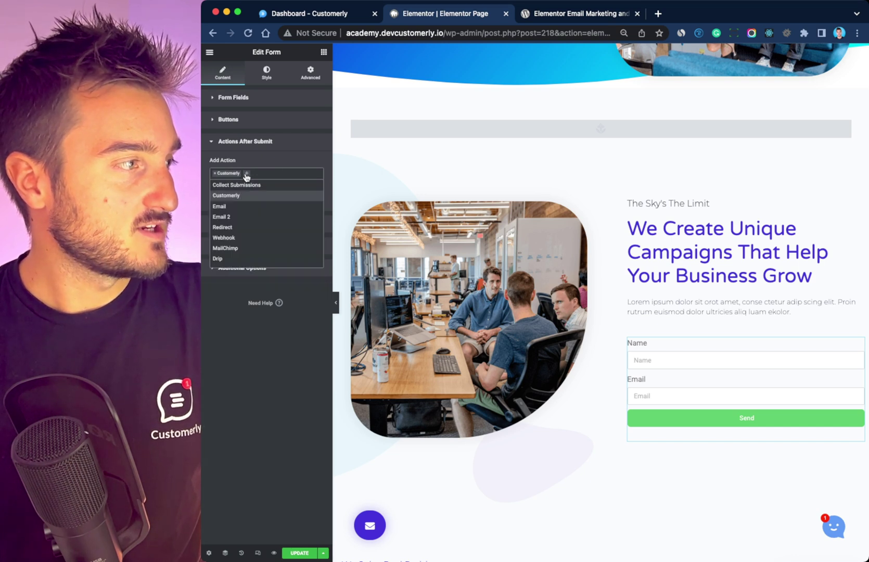
click(277, 160)
click(214, 167)
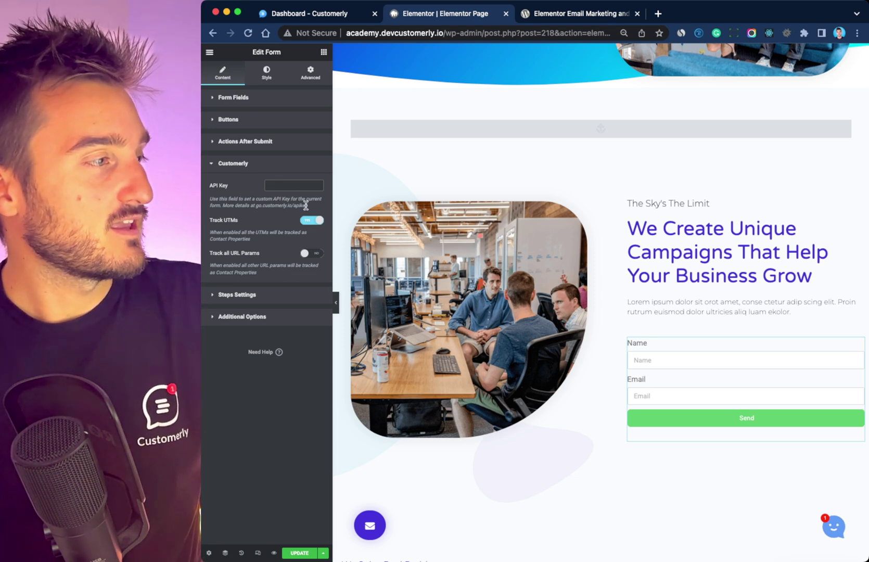
drag(255, 207, 291, 206)
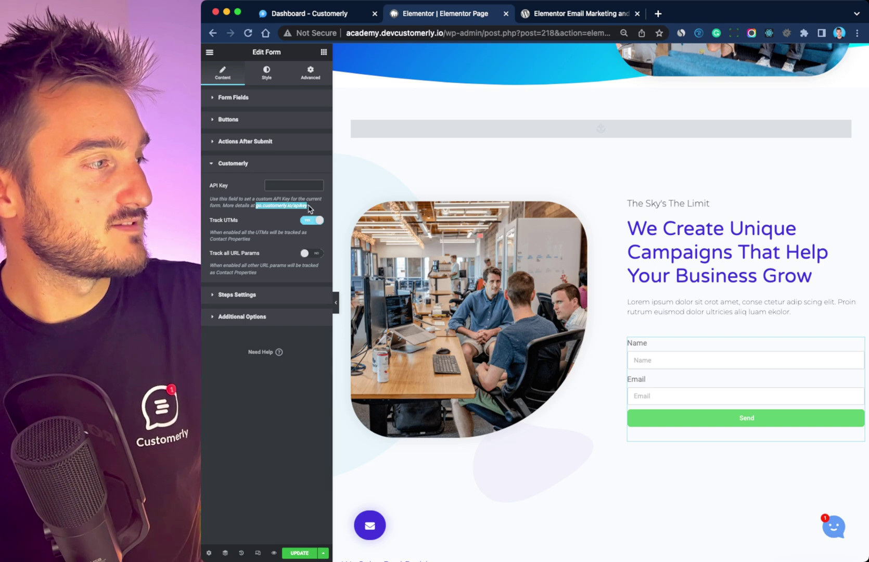
click(311, 208)
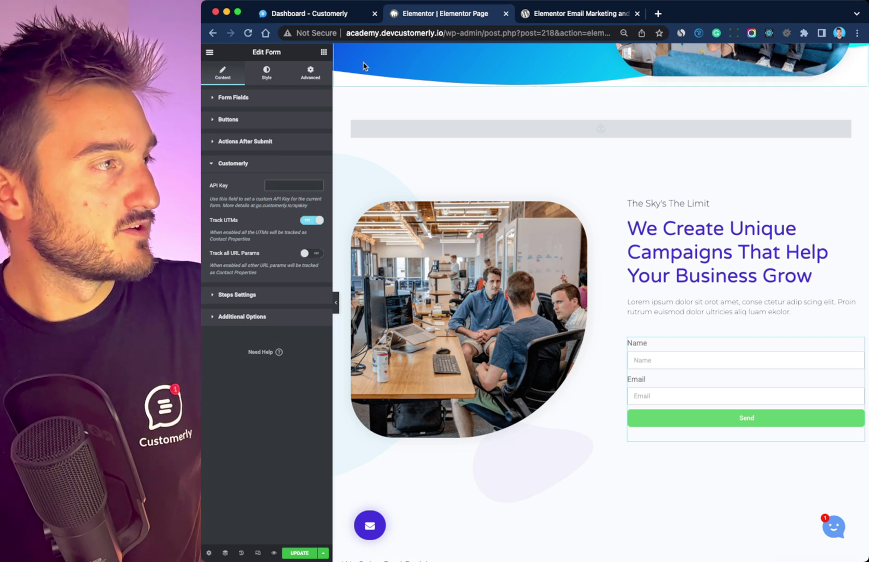
Step: Go to the Public API page in Customerly's Installation settings
click(333, 15)
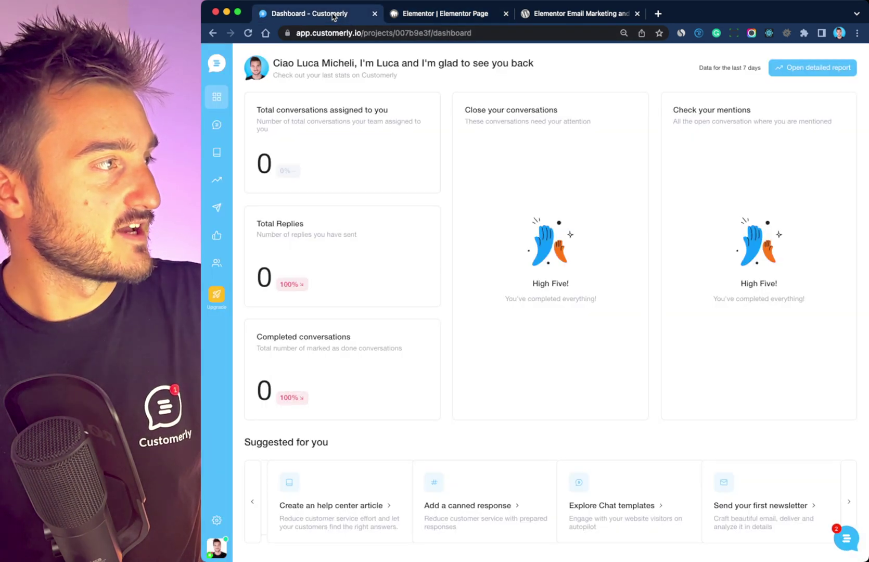
click(216, 520)
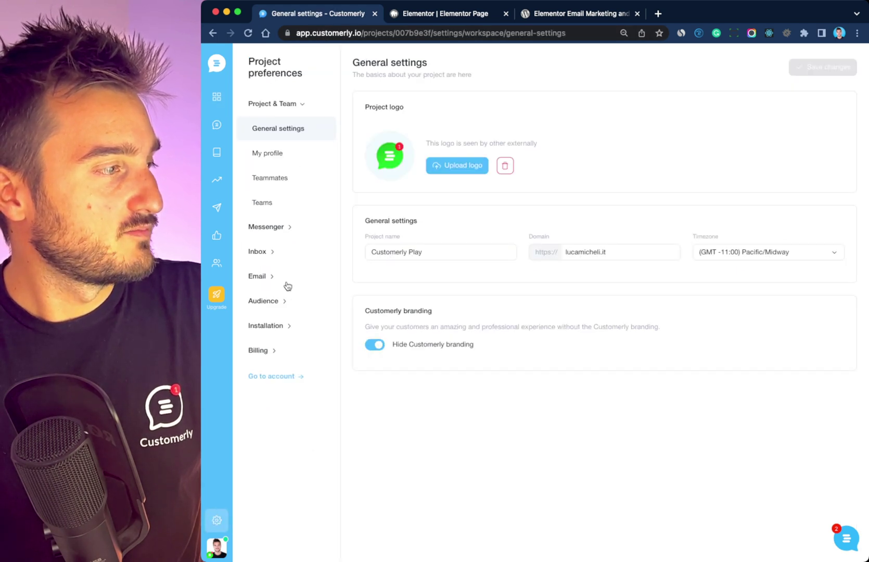
click(266, 326)
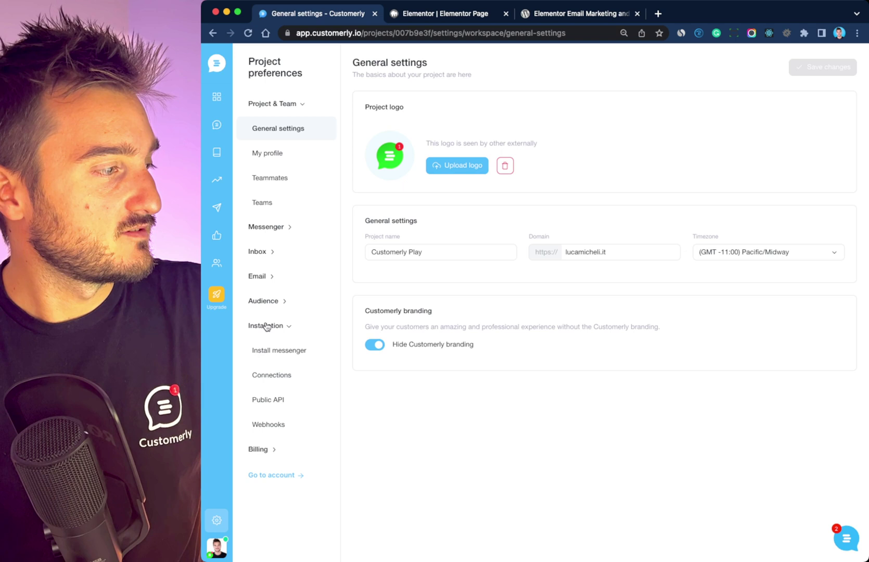
click(261, 402)
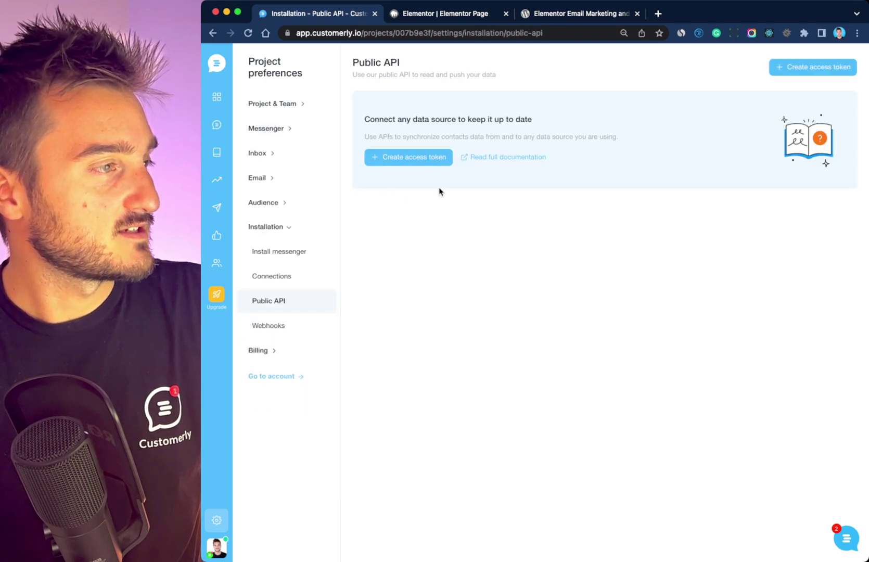
Step: Create, reveal and copy a new public API access token, then return to Elementor
click(415, 160)
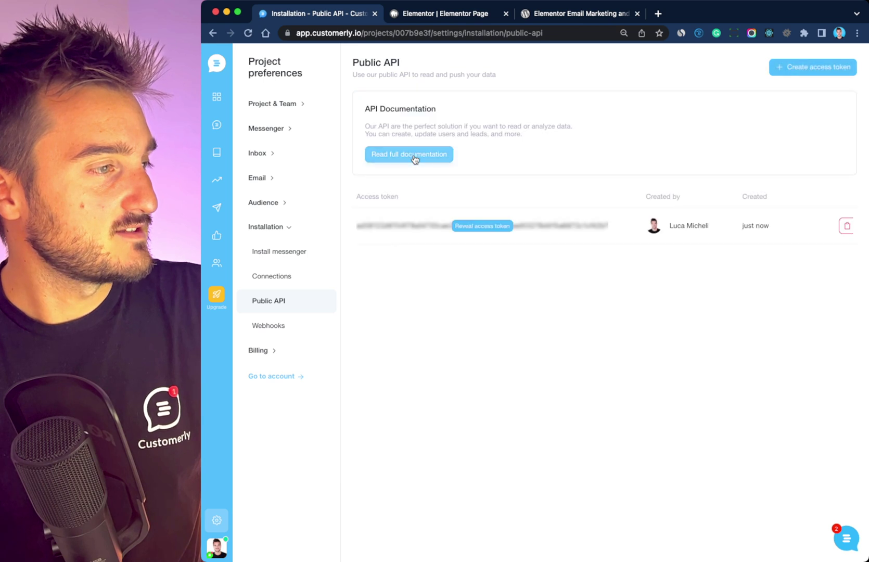
click(472, 231)
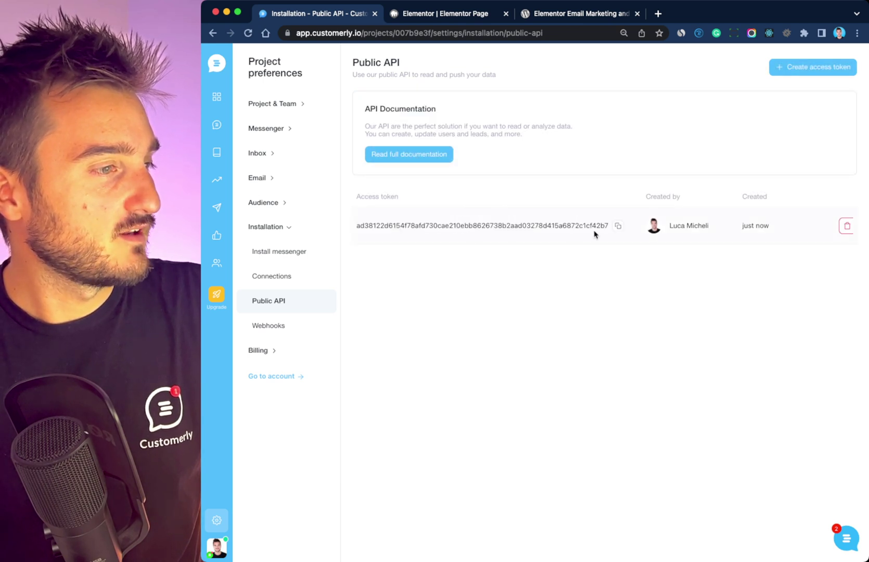
click(618, 225)
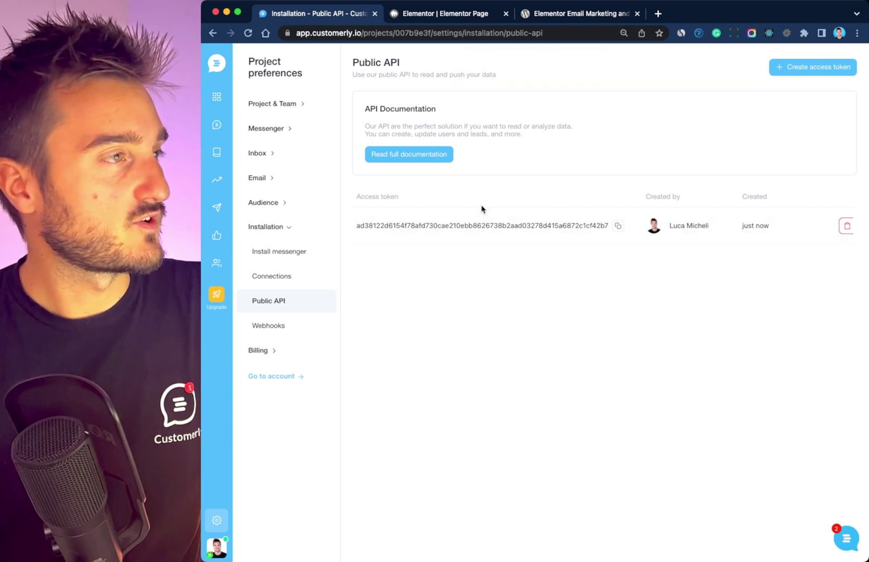
click(442, 18)
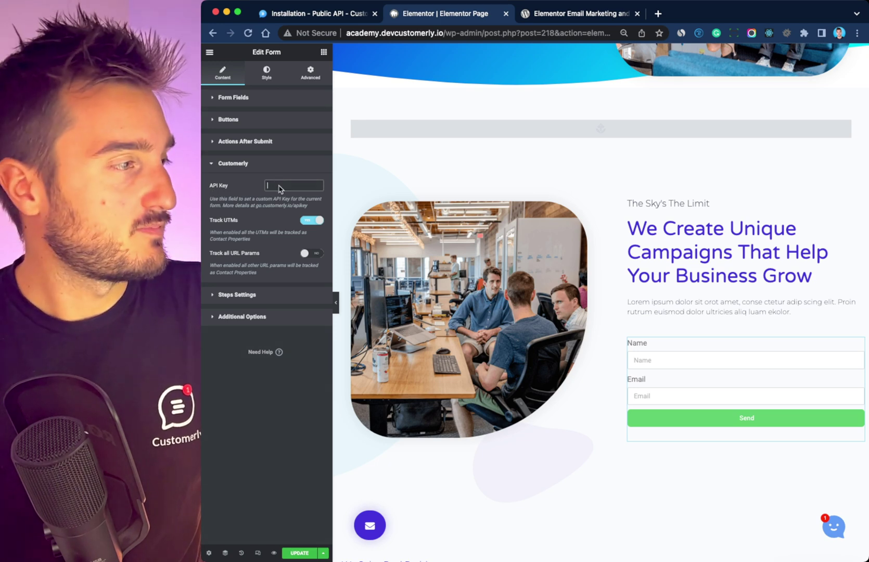
Step: Paste the copied token as the form's Customerly API Key, then view the wordpress.org plugin page
key(ctrl+v)
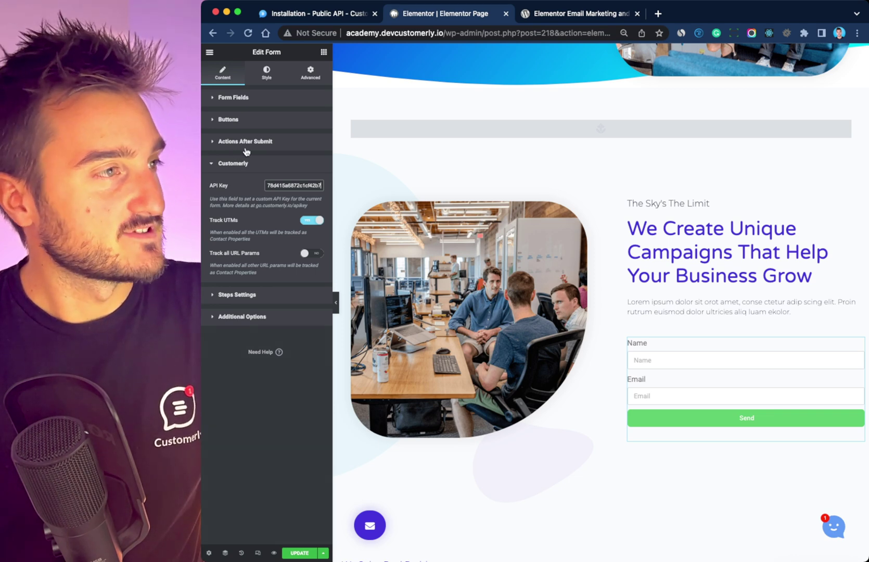
click(538, 13)
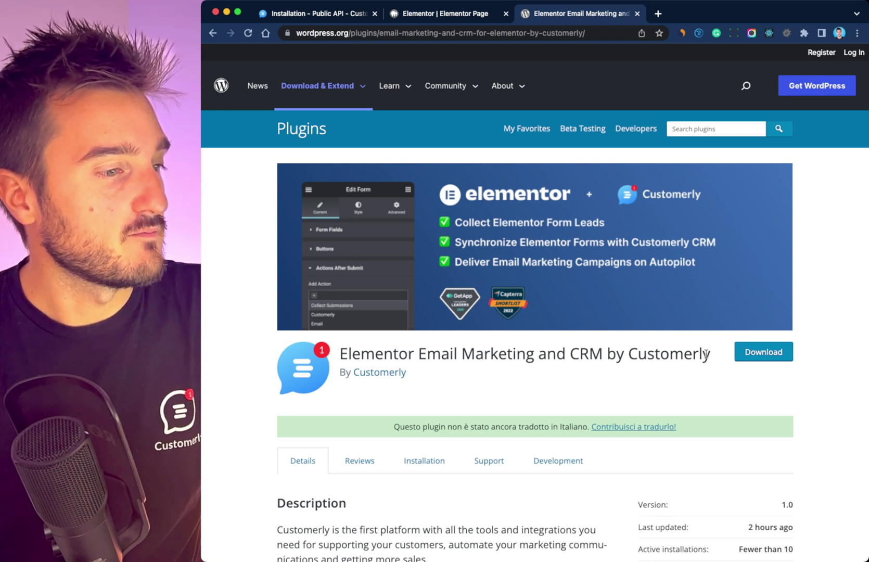
Step: Highlight the Customerly plugin's title and author credit, then go back to the Elementor editor
drag(709, 353, 607, 355)
click(629, 377)
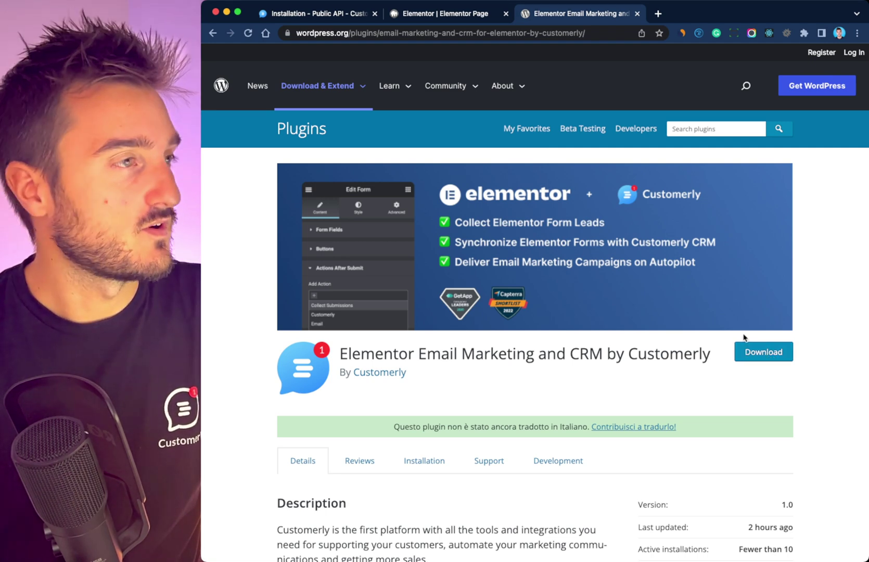
click(464, 15)
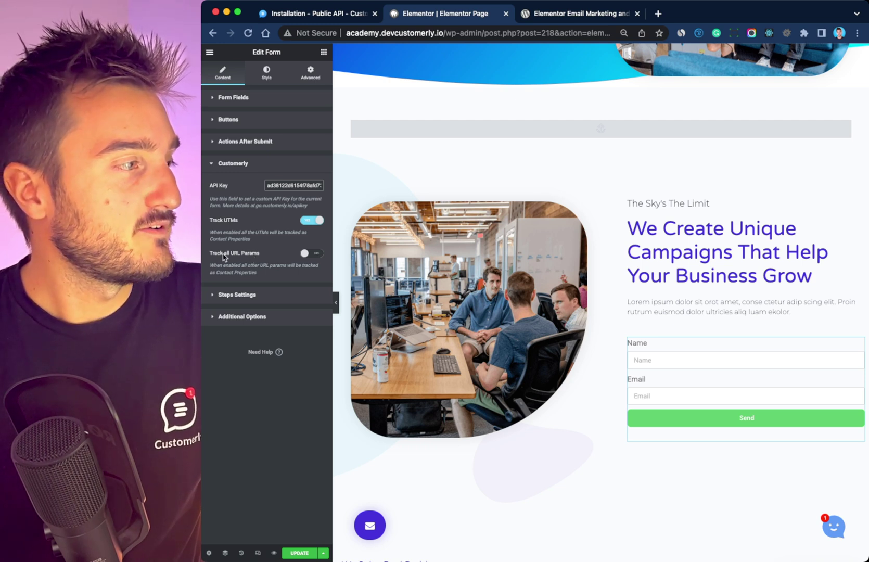
click(519, 33)
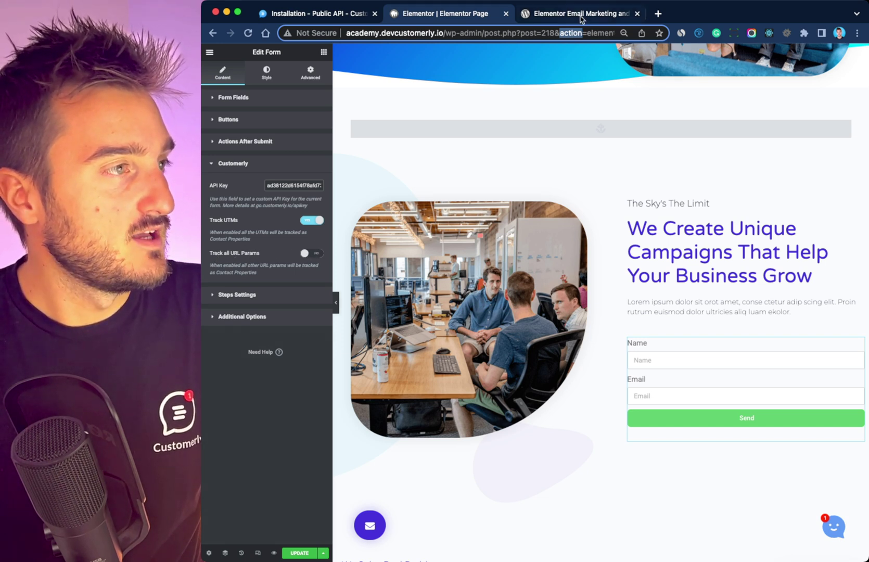
click(529, 34)
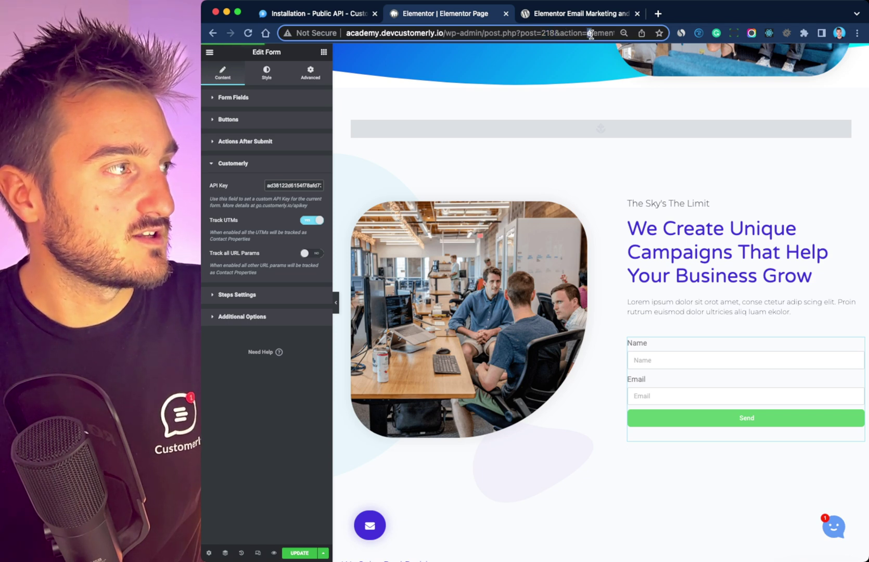
drag(588, 34, 614, 34)
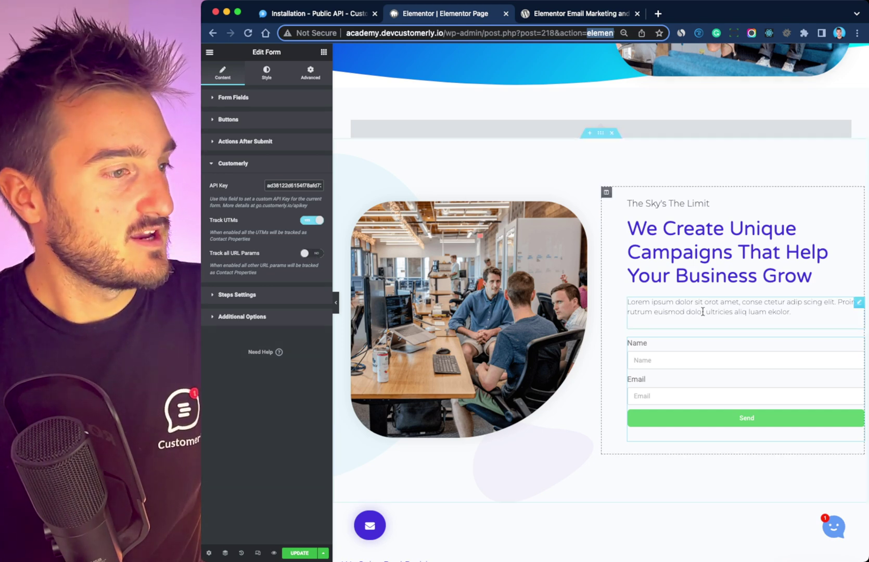
Step: Save and preview the page with utm_source=google, utm_campaign=Remarketing, utm_medium=ppc, utm_term=Saas Sales
click(298, 554)
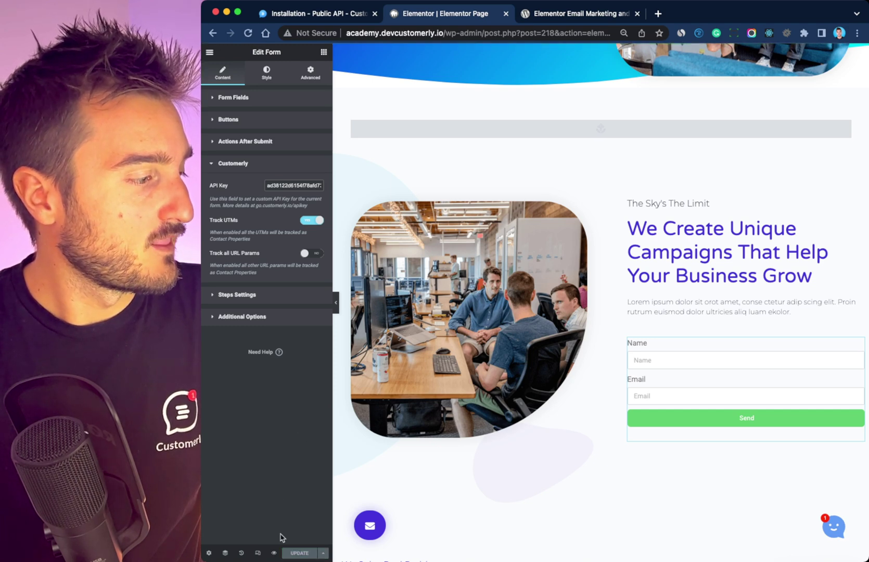
click(274, 553)
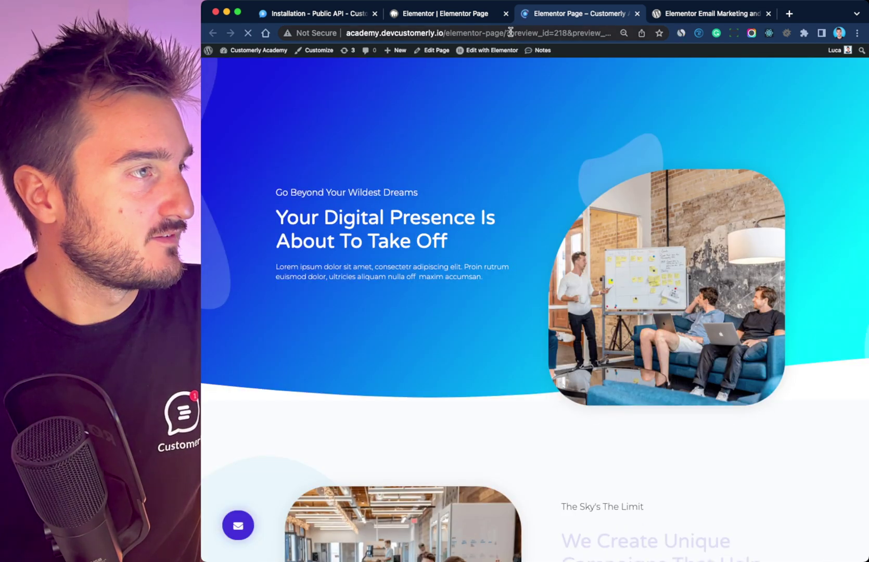
drag(512, 31, 629, 32)
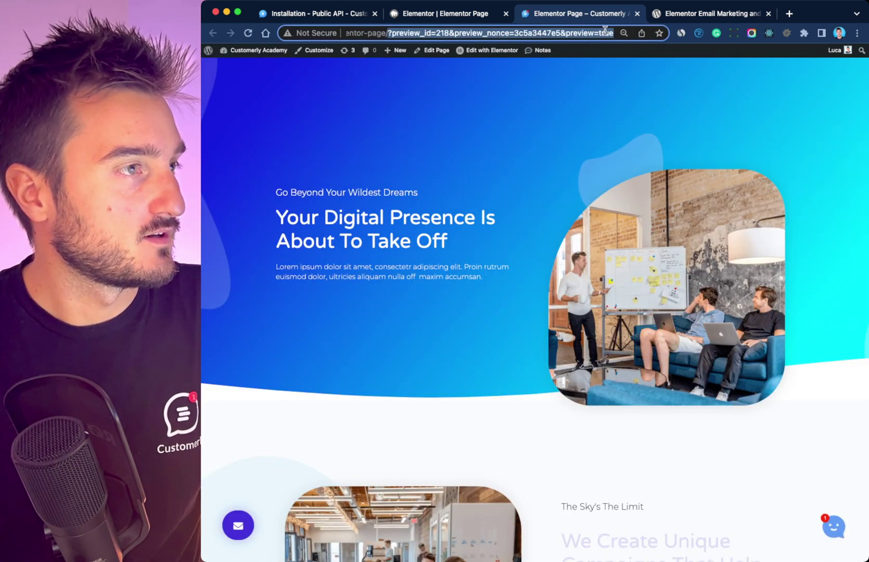
click(611, 35)
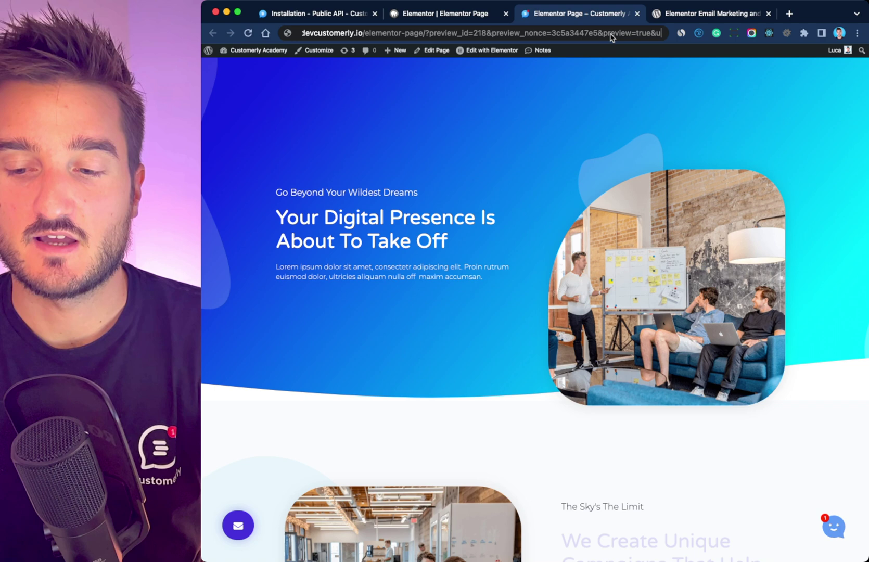
text(&utm)
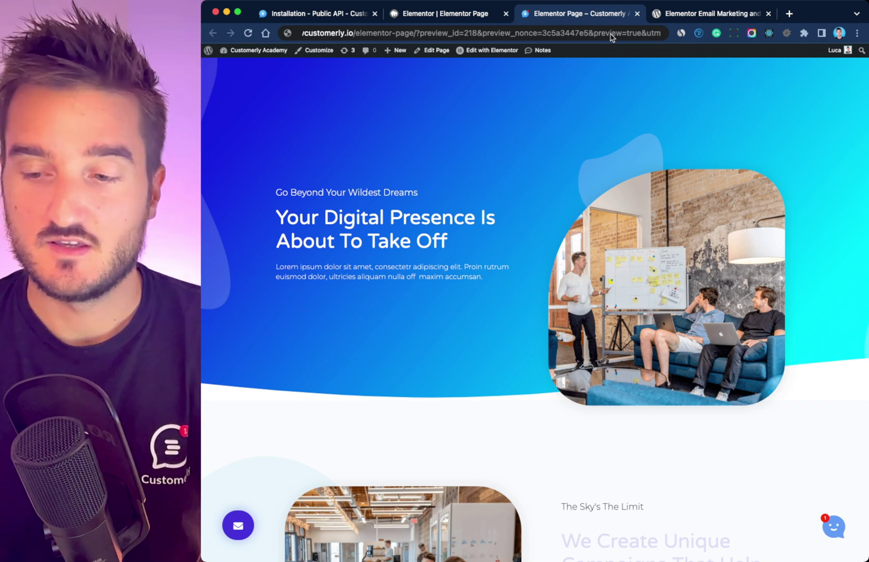
text(_source)
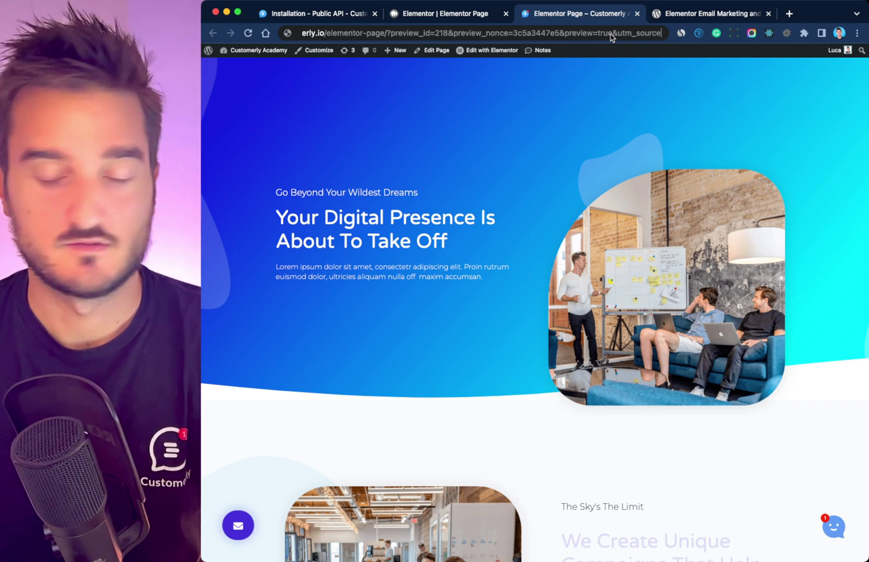
text(=goo)
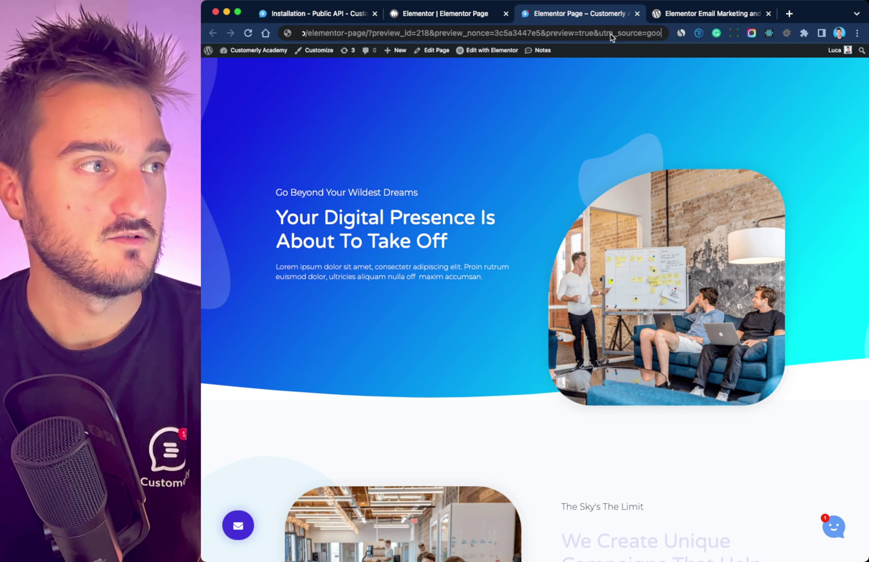
text(gle&utm)
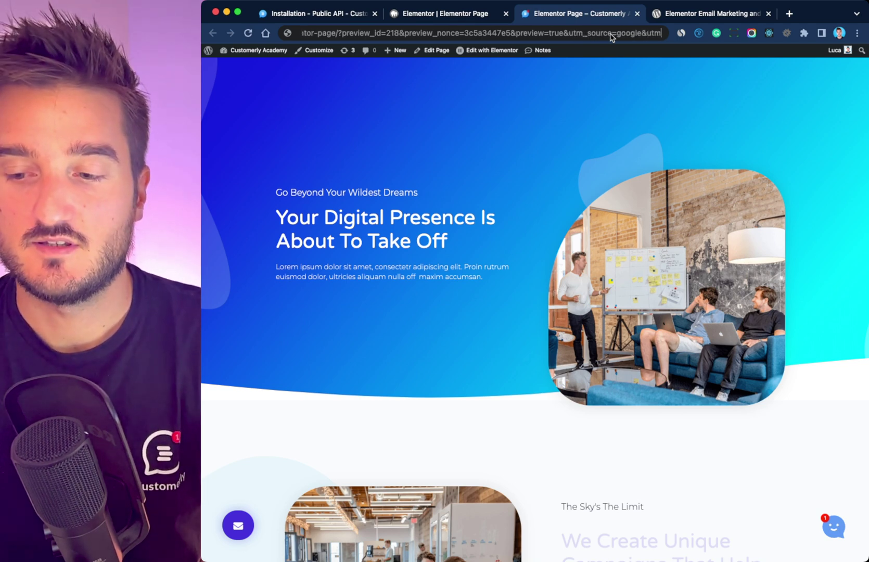
text(_campaign)
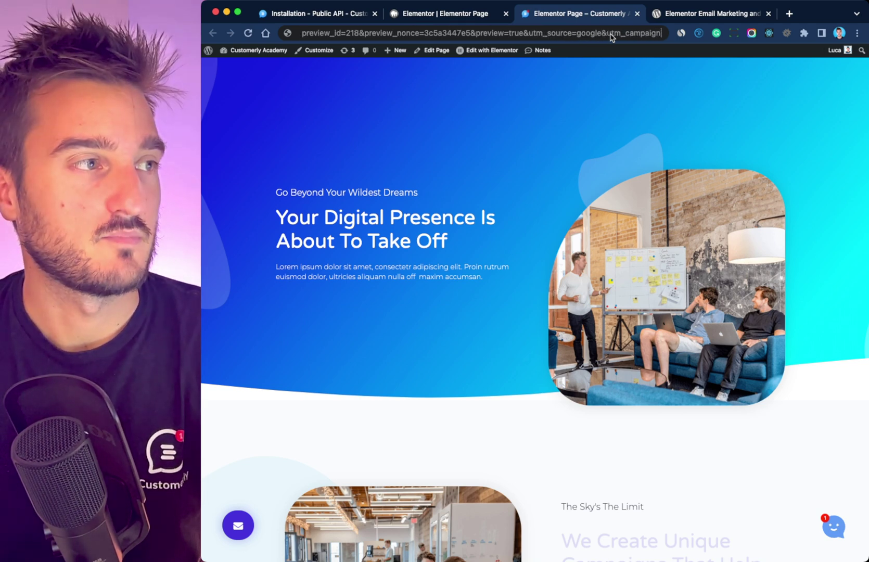
text(=)
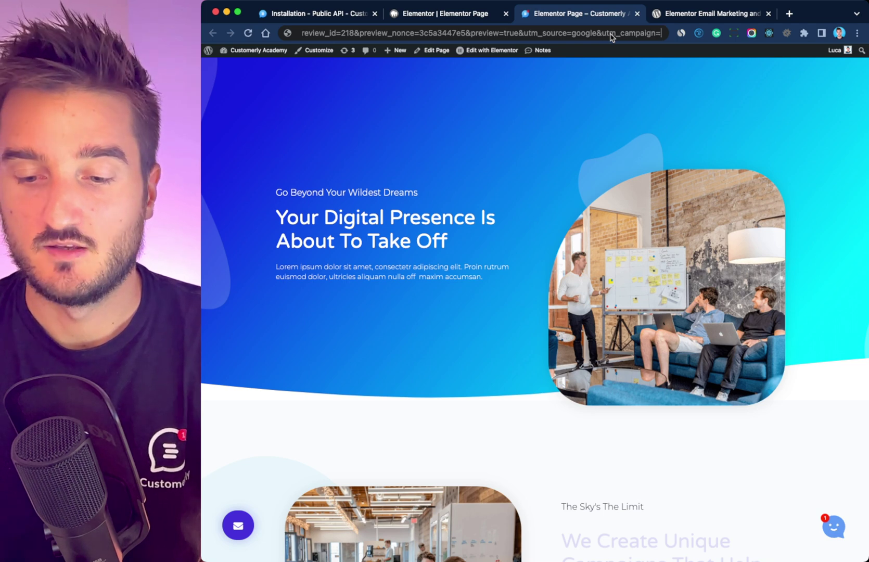
text(Remarketing)
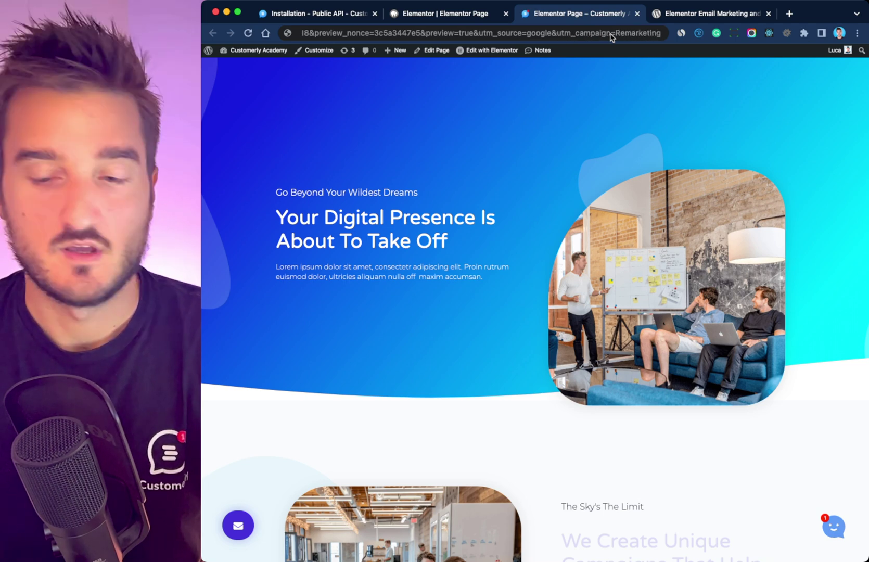
text(&utm)
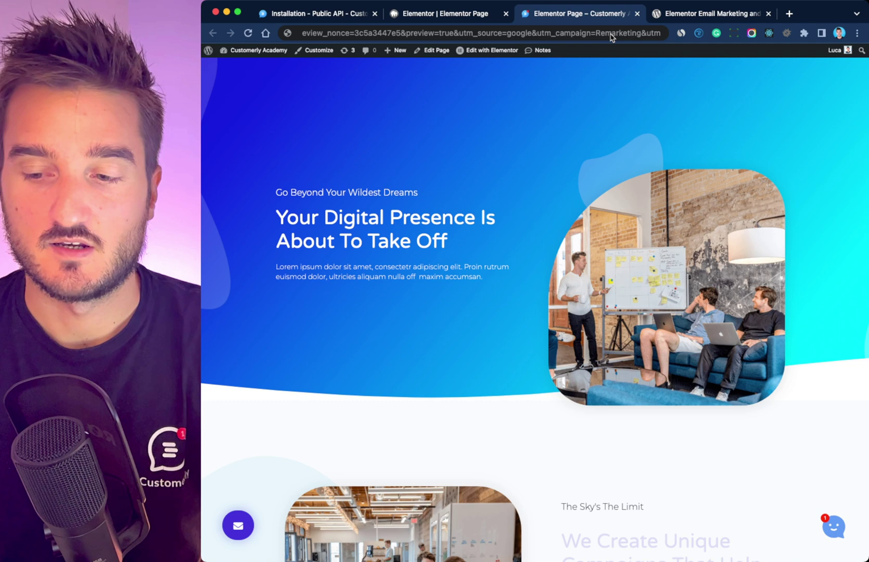
text(_)
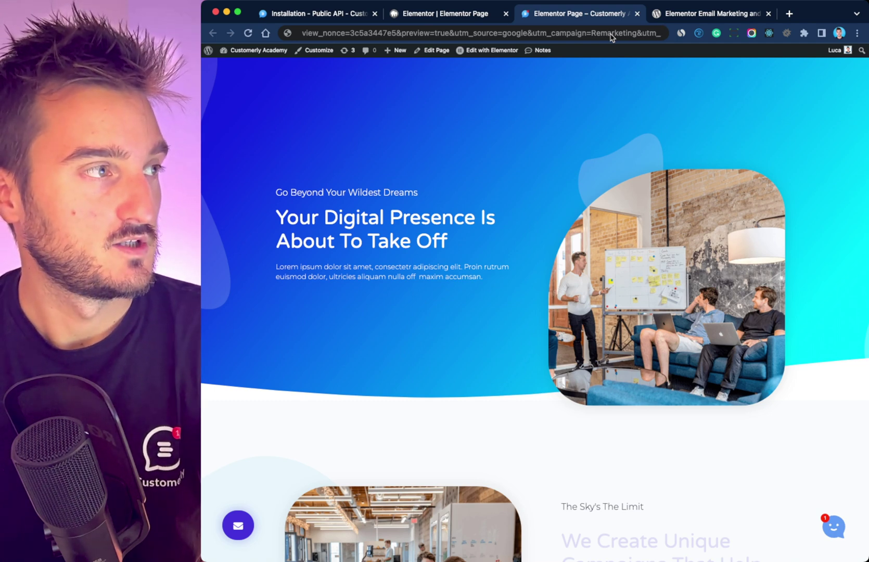
text(medium)
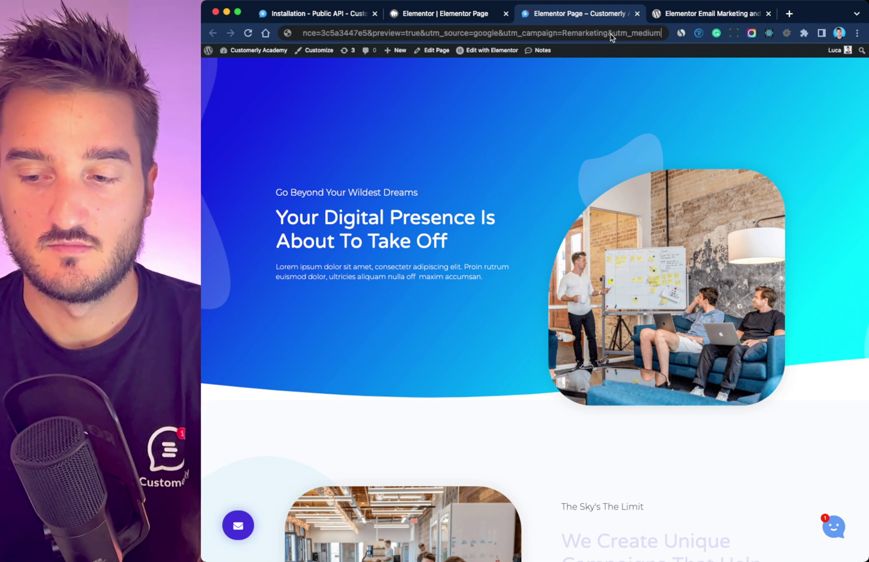
text(=ppc&)
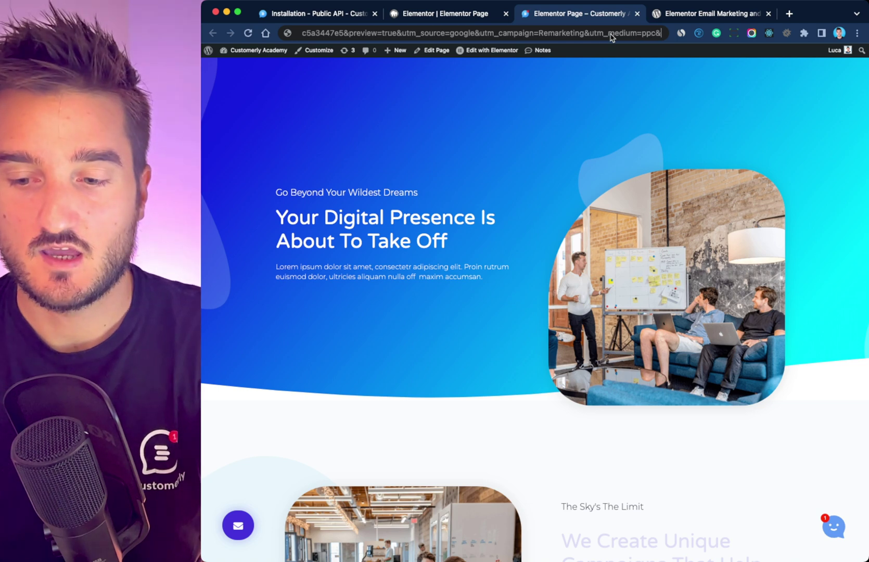
text(utm_term)
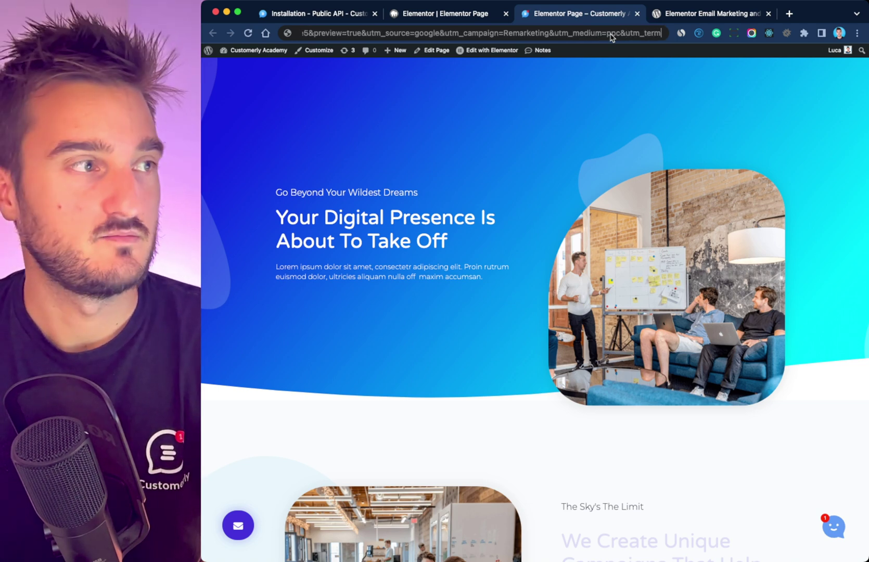
text(=)
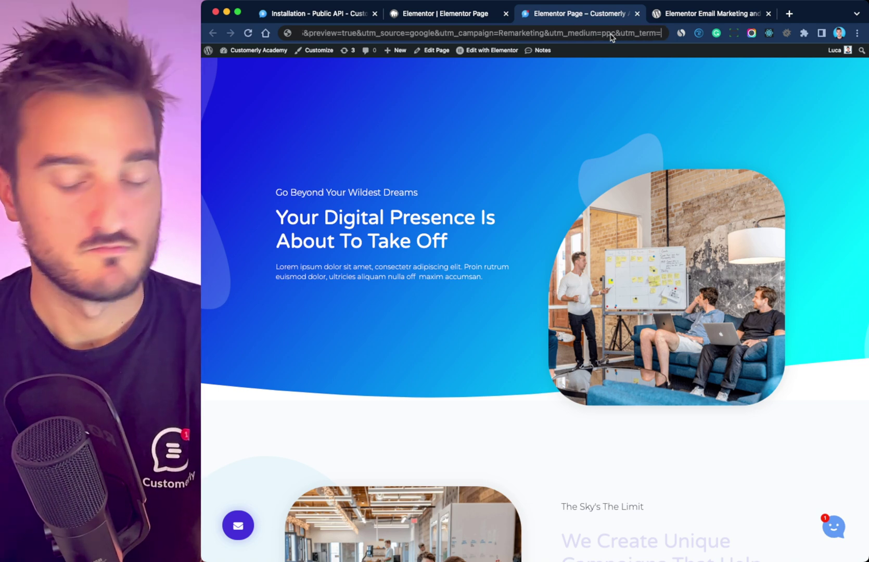
text(Saa)
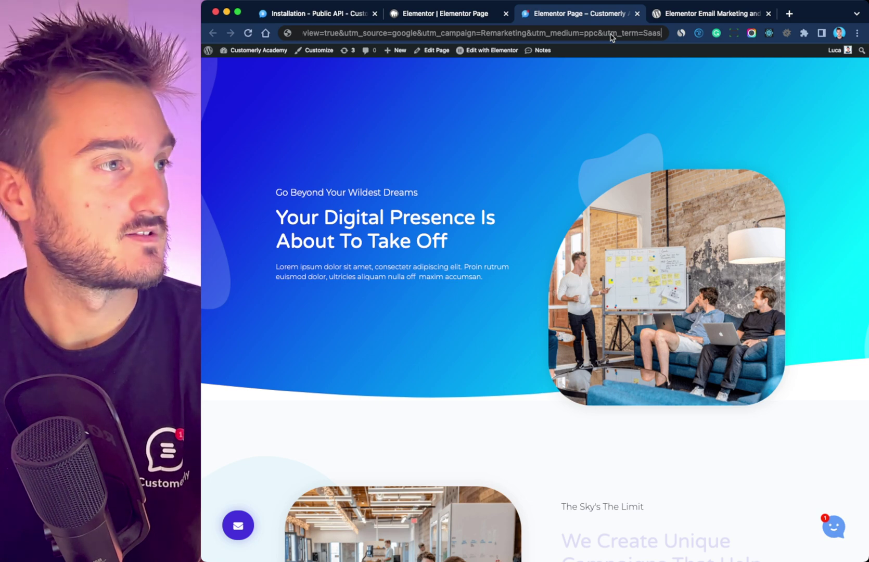
text(s)
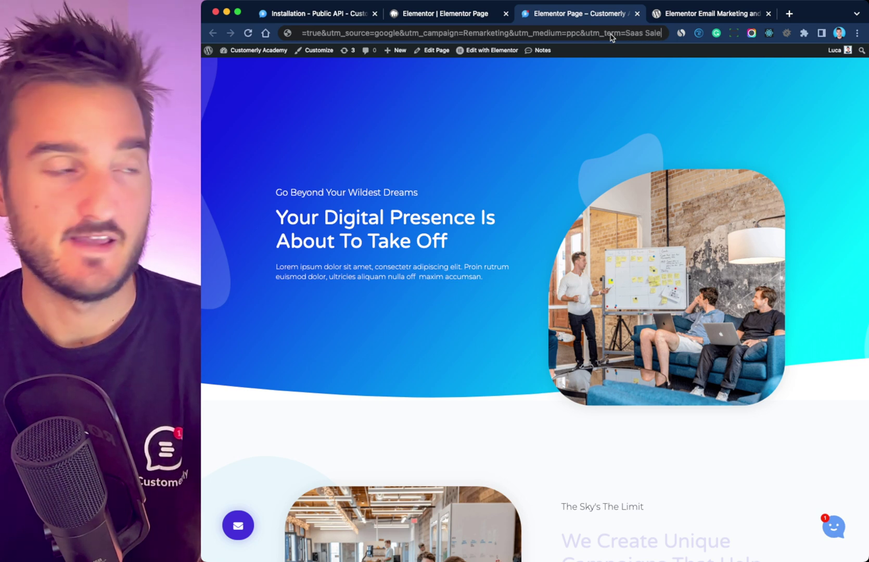
key(Return)
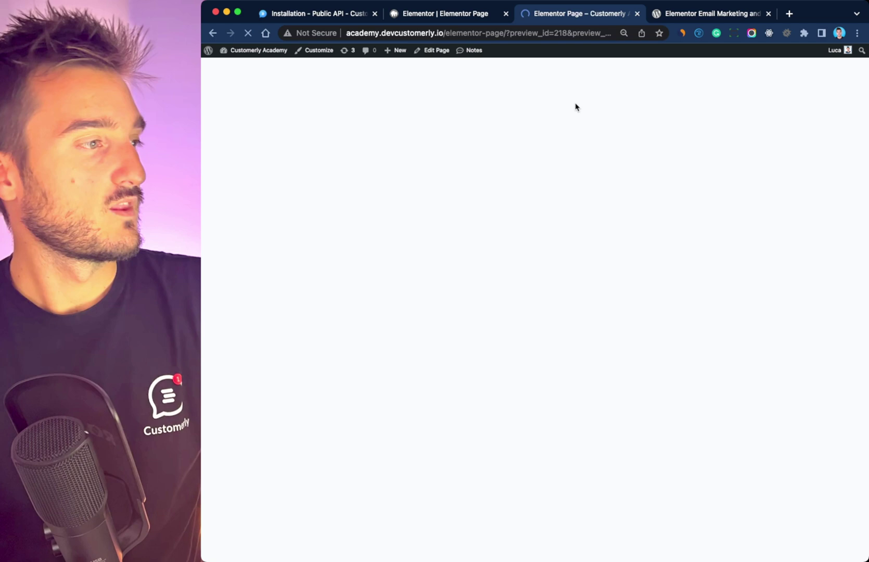
scroll(536, 166, down, 1)
scroll(536, 167, down, 5)
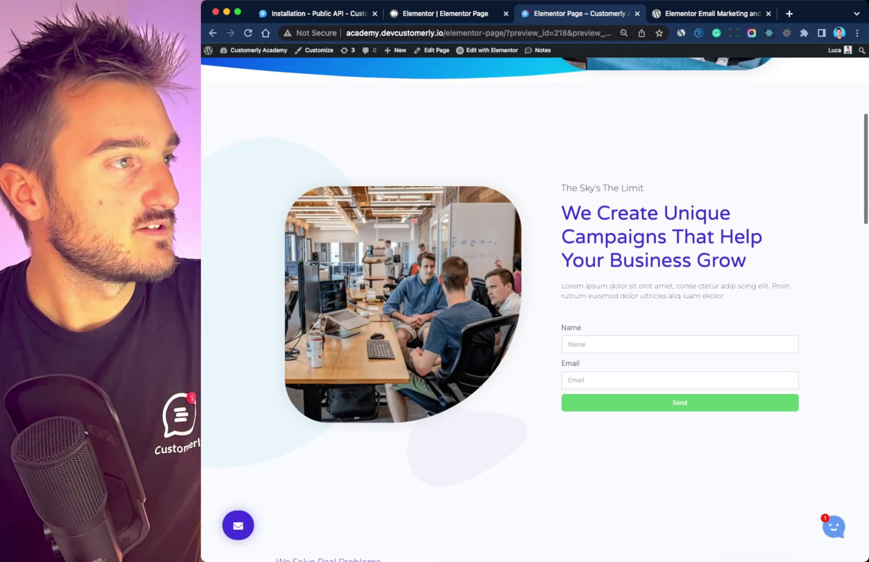
Step: Fill the preview form's Name and Email fields with test values and send it
click(530, 32)
drag(522, 33, 674, 39)
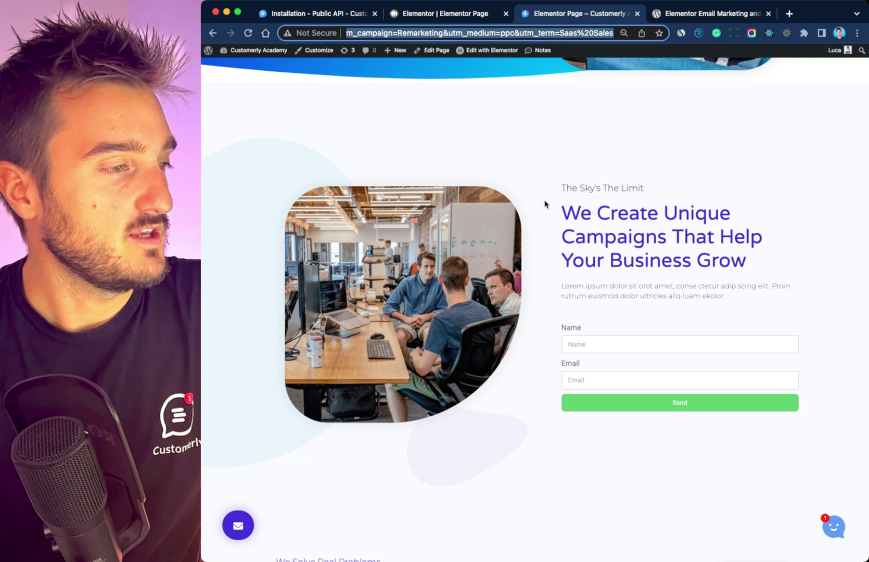
click(572, 340)
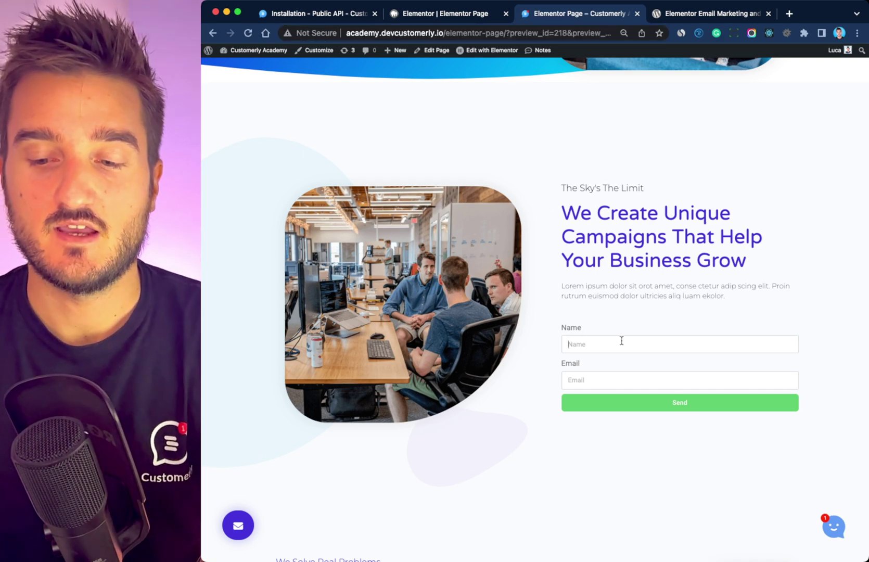
text(N)
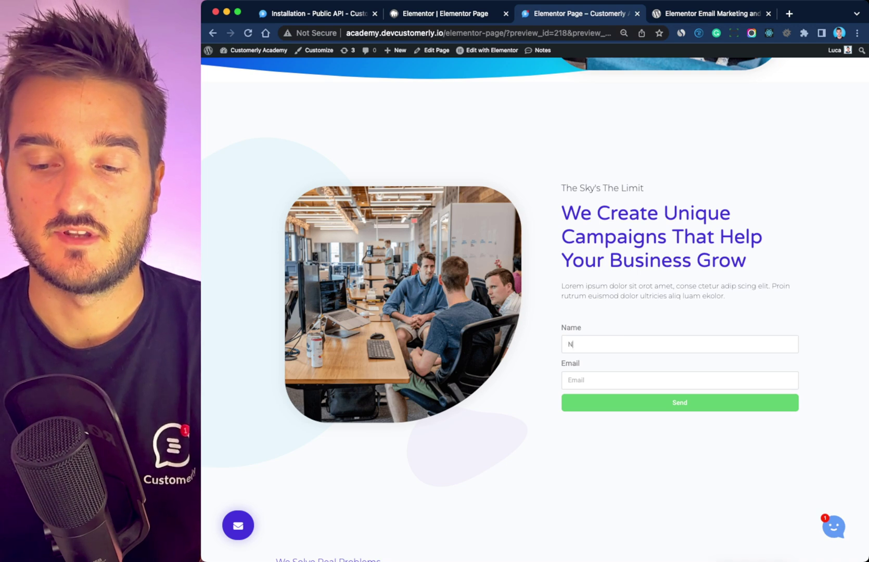
text(adia)
key(Tab)
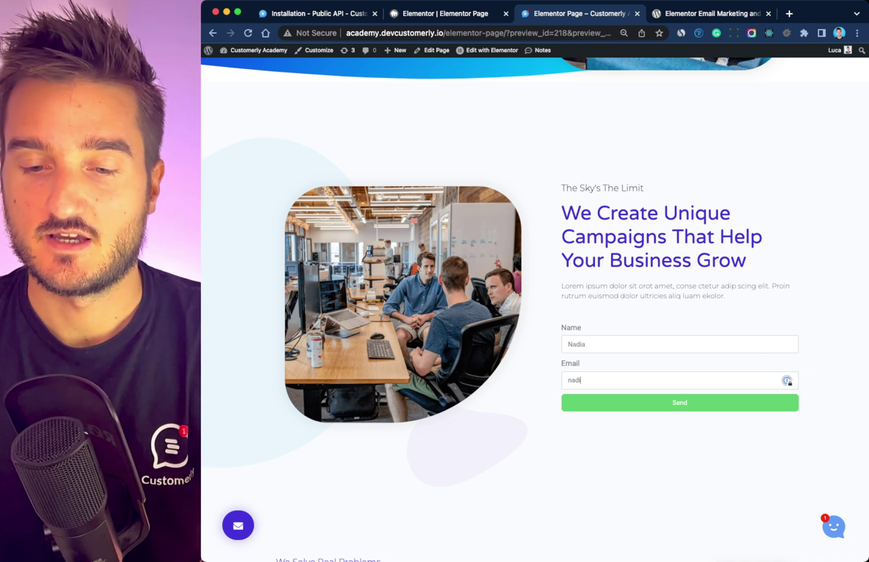
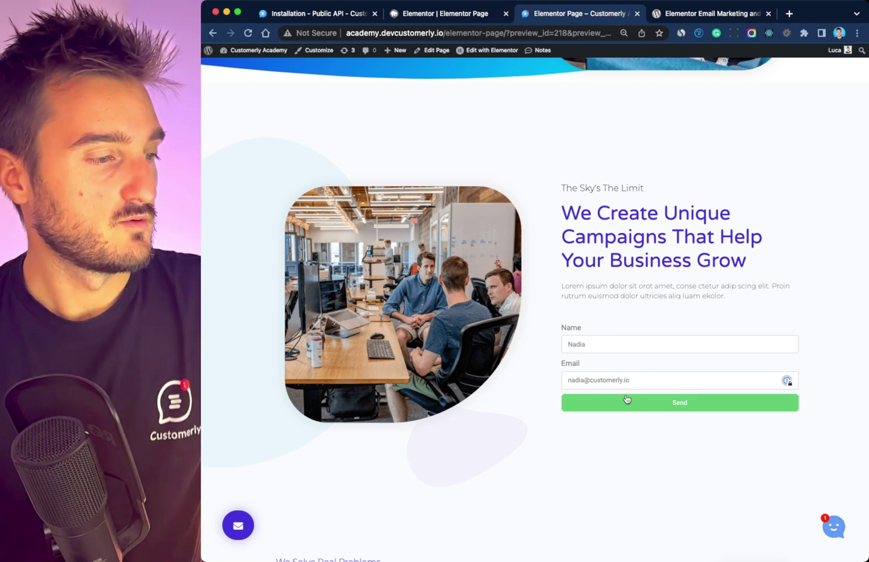
click(626, 401)
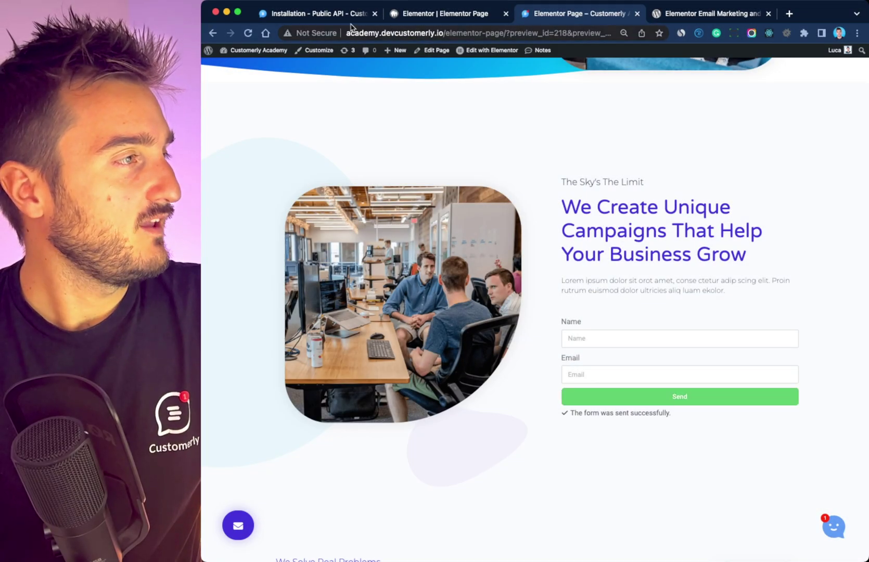
Step: Open lead Nadia's contact profile and check campaign source google and campaign Remarketing
click(333, 18)
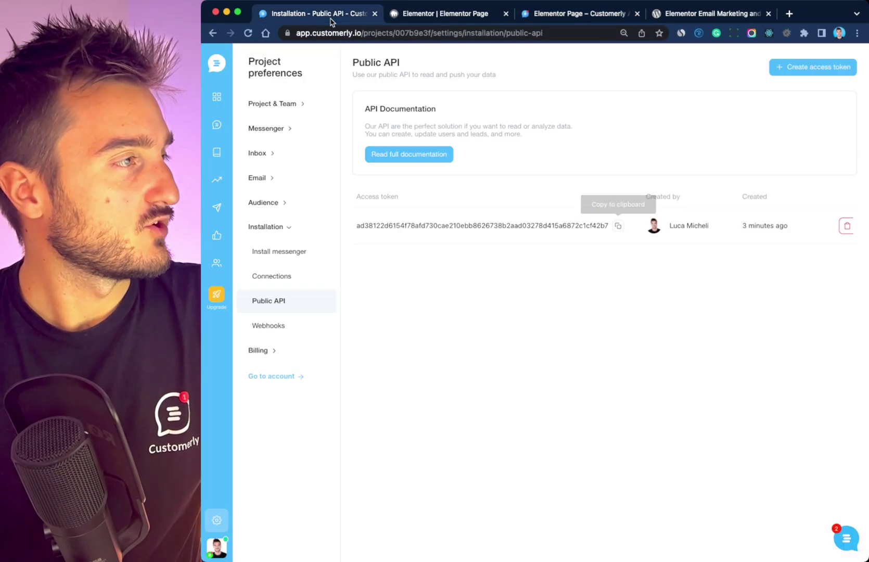
click(216, 264)
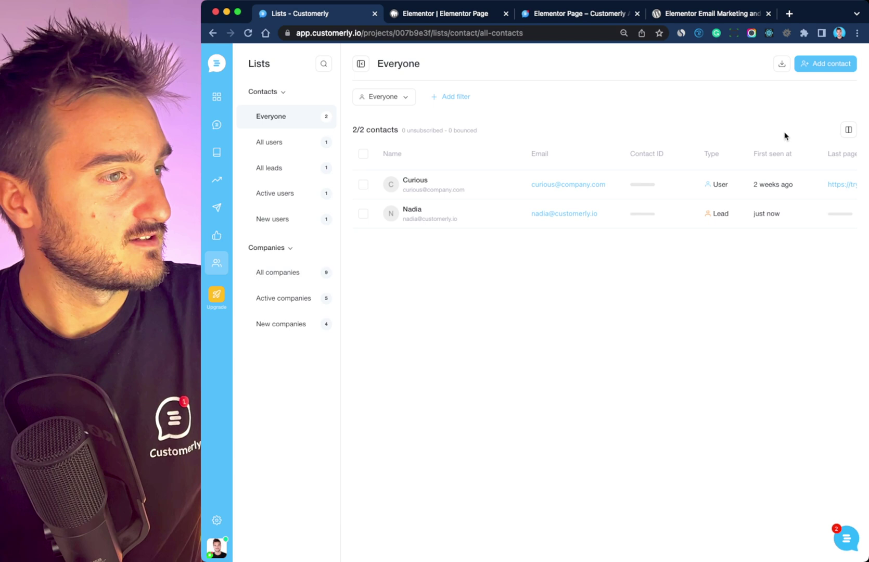
click(478, 216)
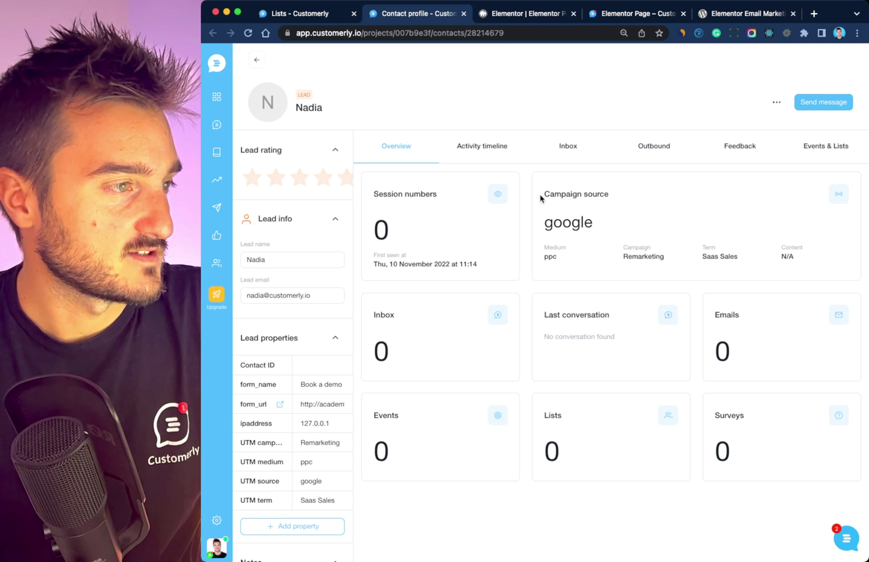
drag(544, 194, 634, 198)
double_click(568, 223)
click(549, 249)
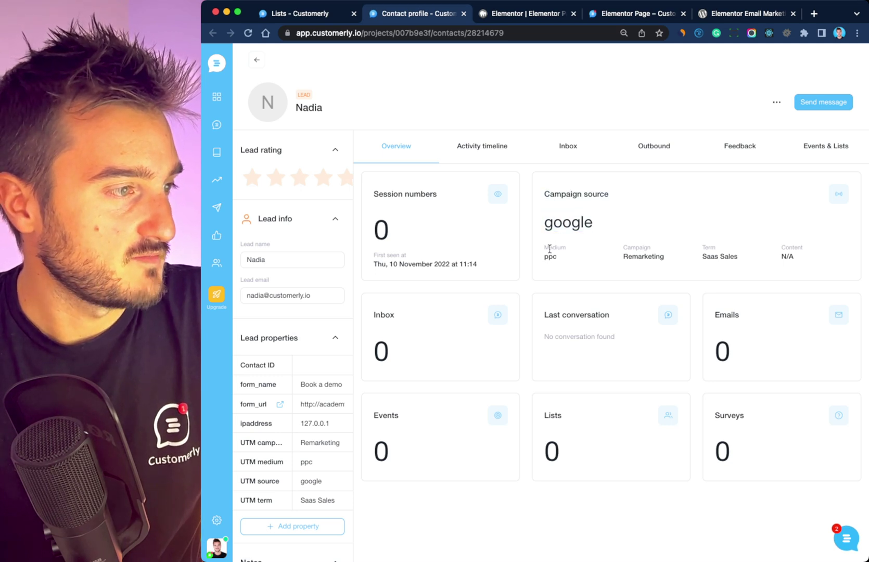
double_click(639, 258)
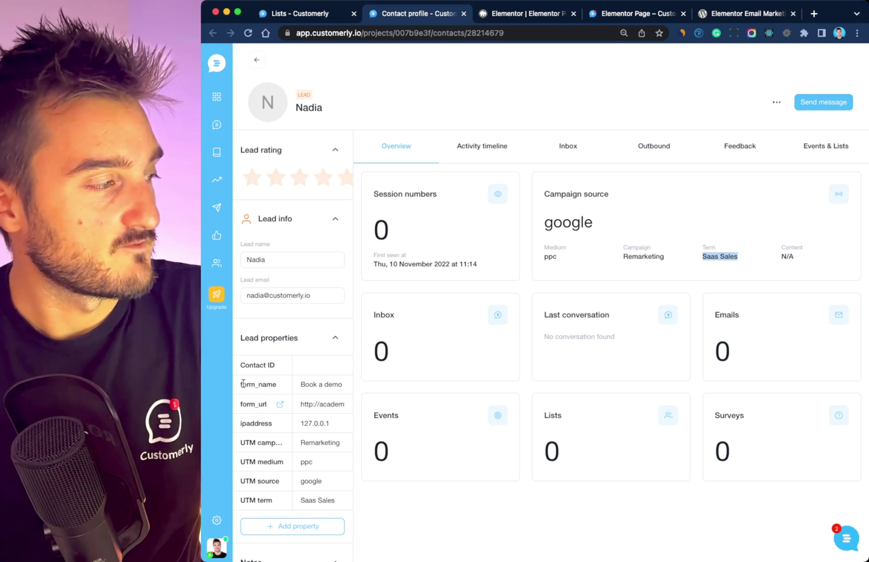
Step: Inspect Nadia's lead properties, including UTM campaign and form_name 'Book a demo'
drag(239, 387, 293, 387)
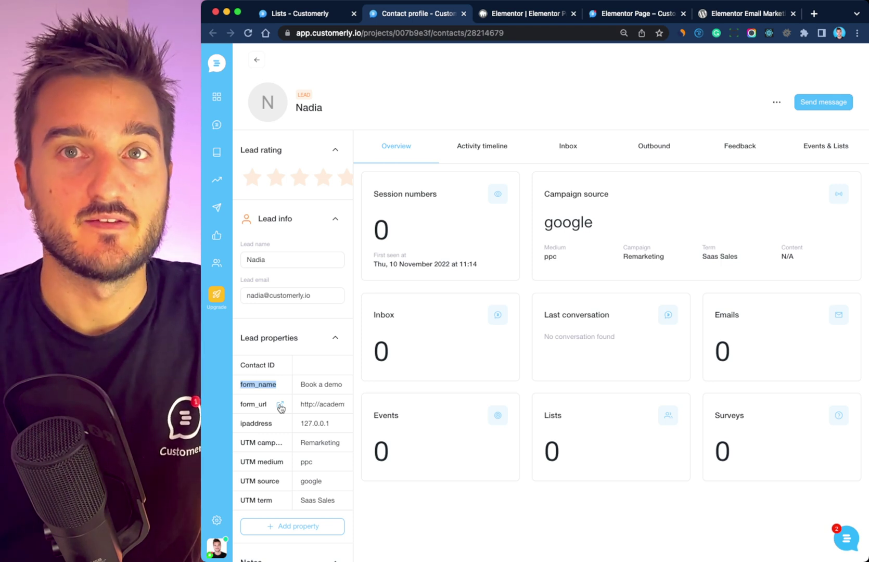
click(242, 442)
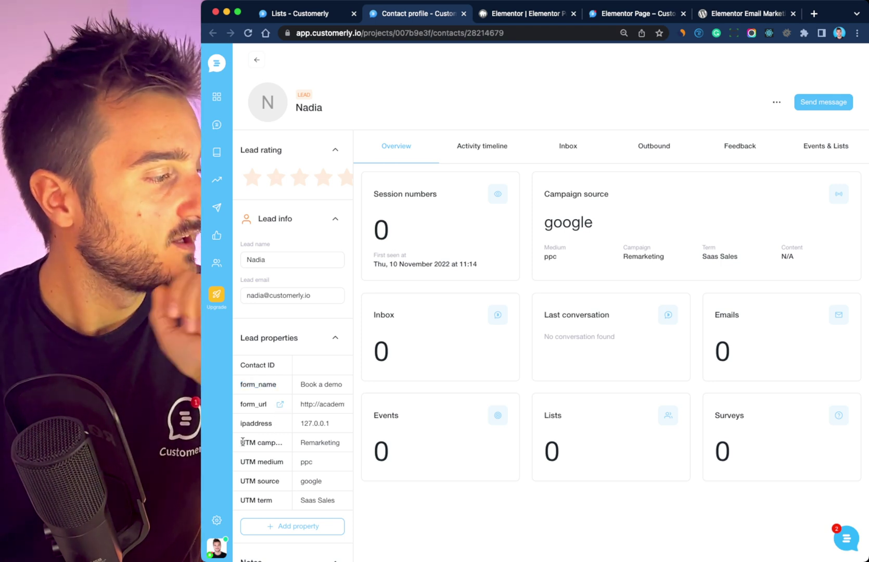
double_click(243, 442)
click(264, 463)
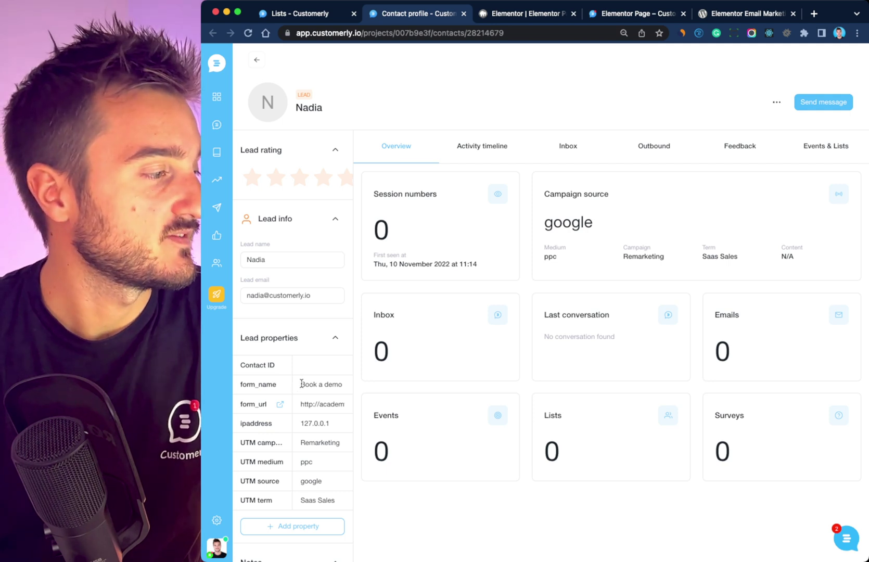
triple_click(340, 382)
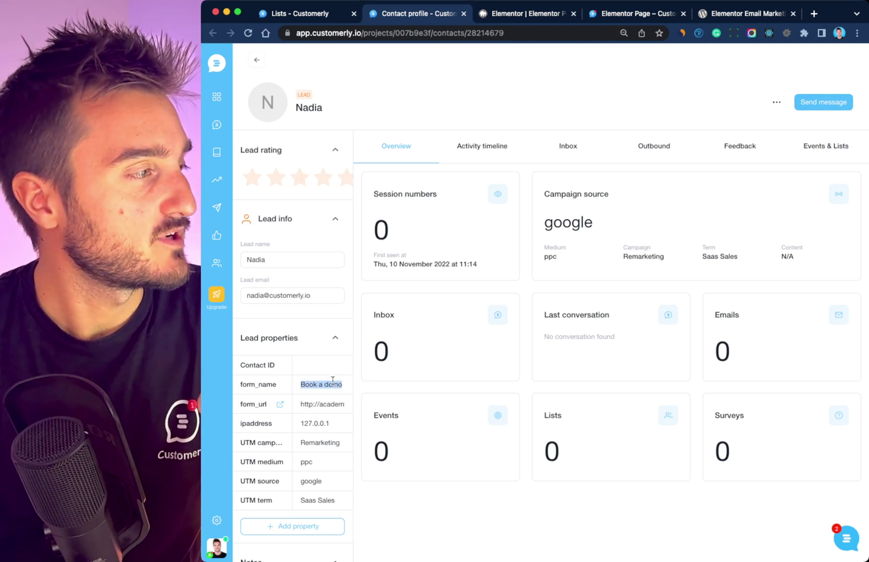
Step: Create a new plain workflow under Outbound > Workflows
click(216, 207)
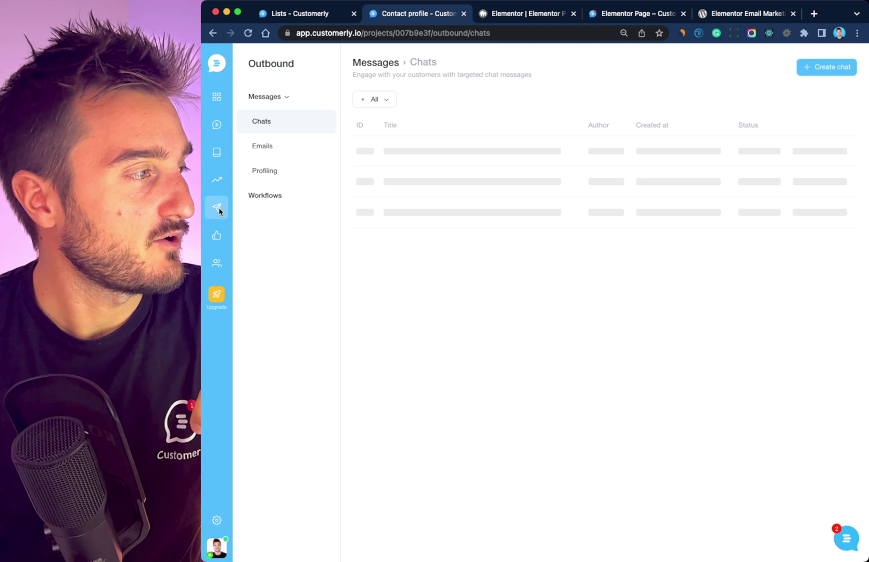
click(267, 209)
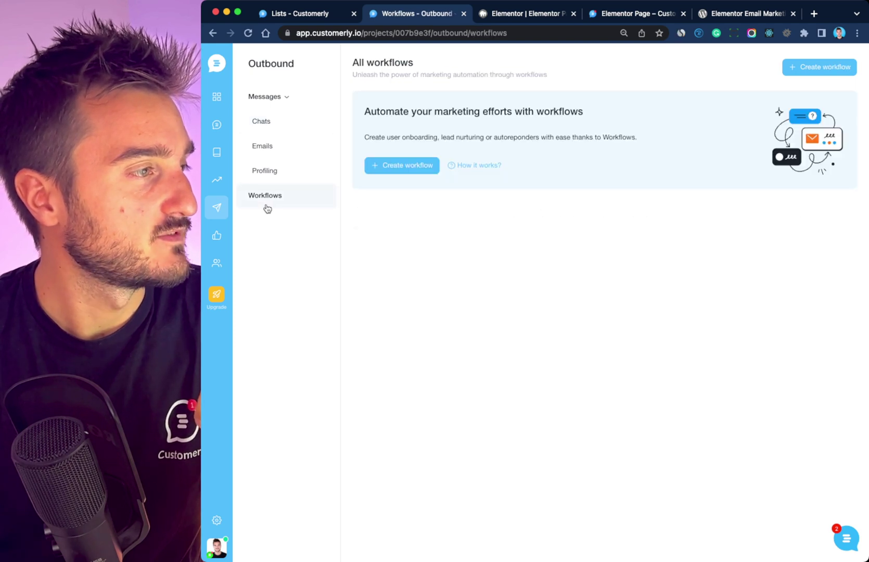
click(406, 170)
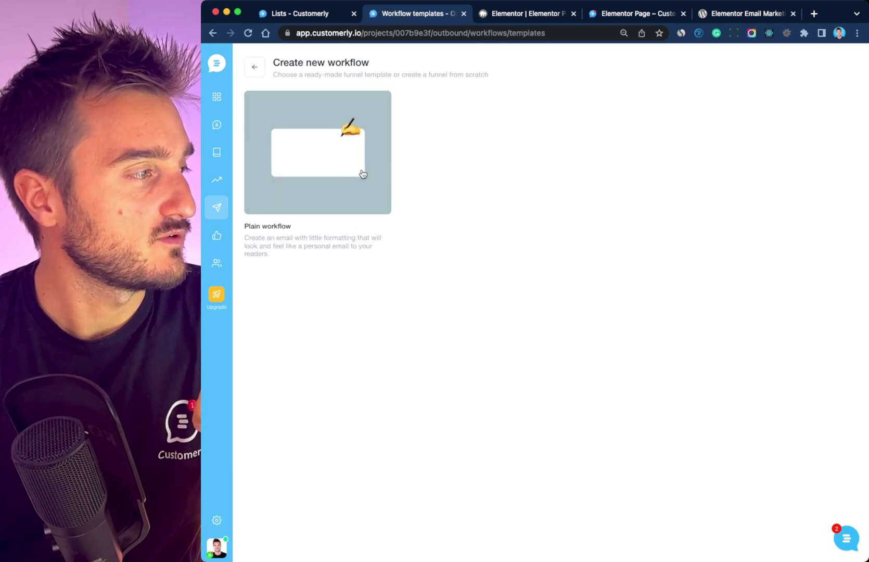
click(322, 173)
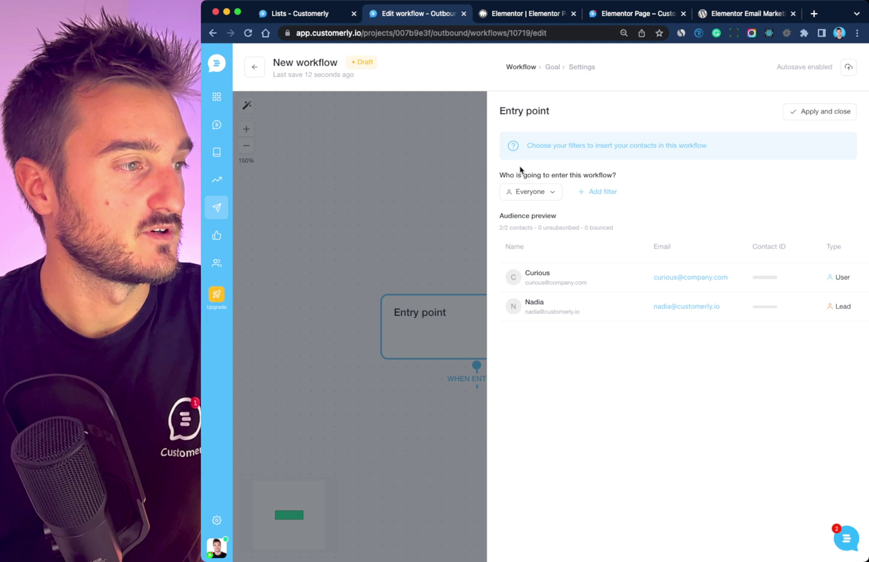
Step: Add an entry-point contact property filter on form_name for 'Book a demo'
click(599, 193)
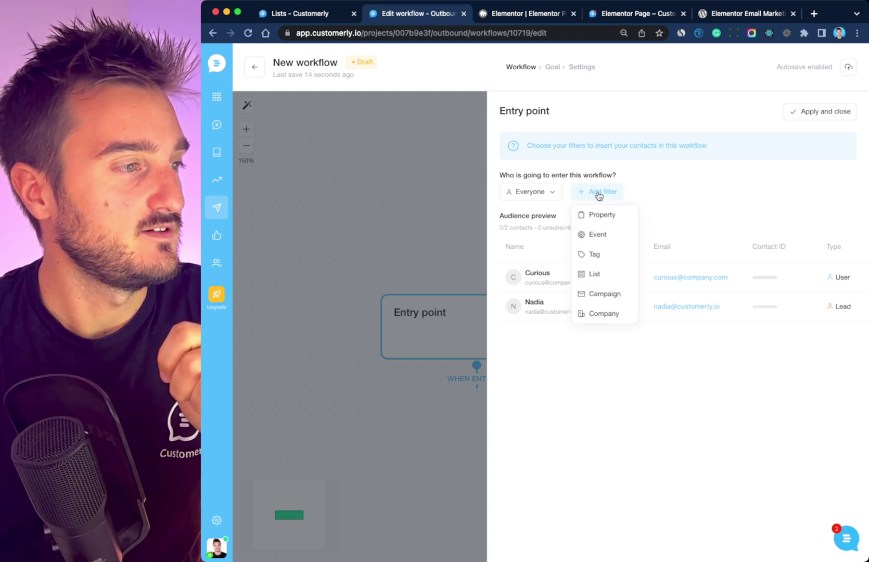
click(590, 215)
click(585, 212)
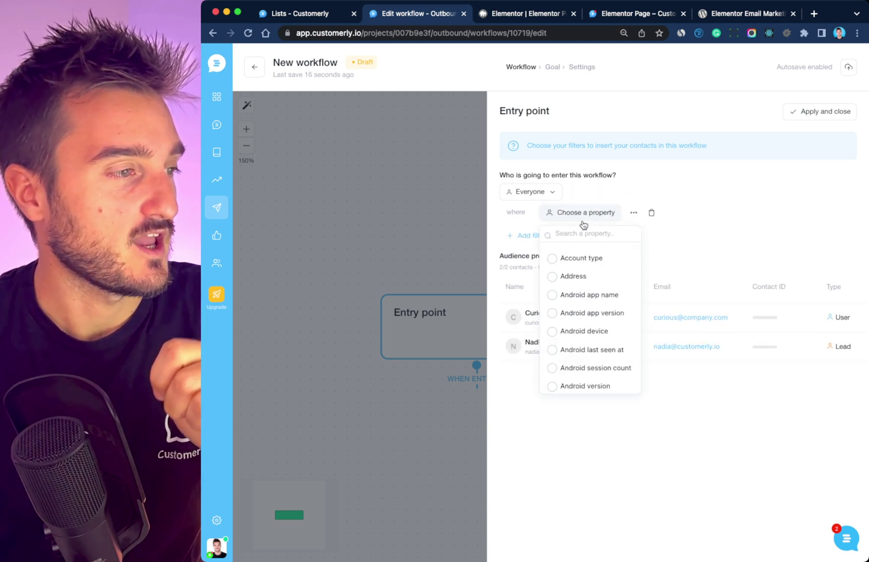
text(form)
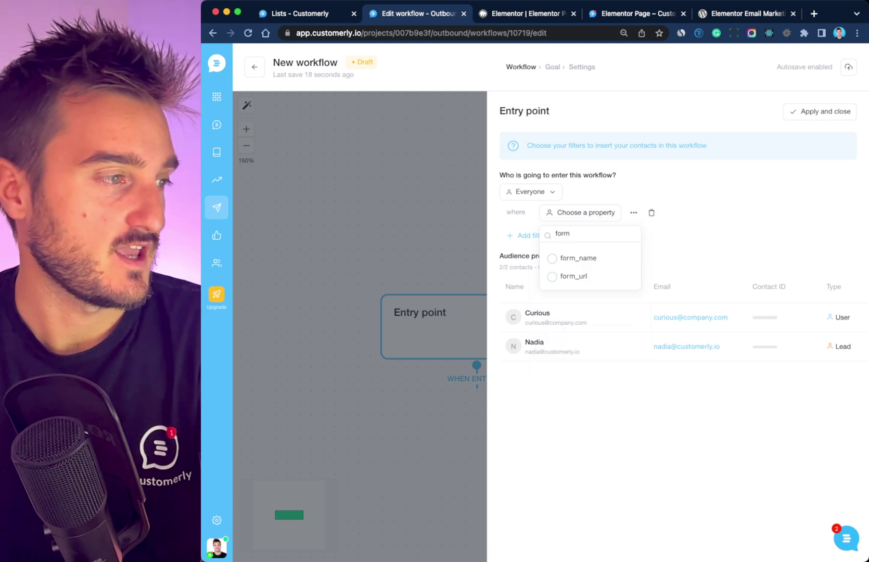
click(575, 258)
click(674, 213)
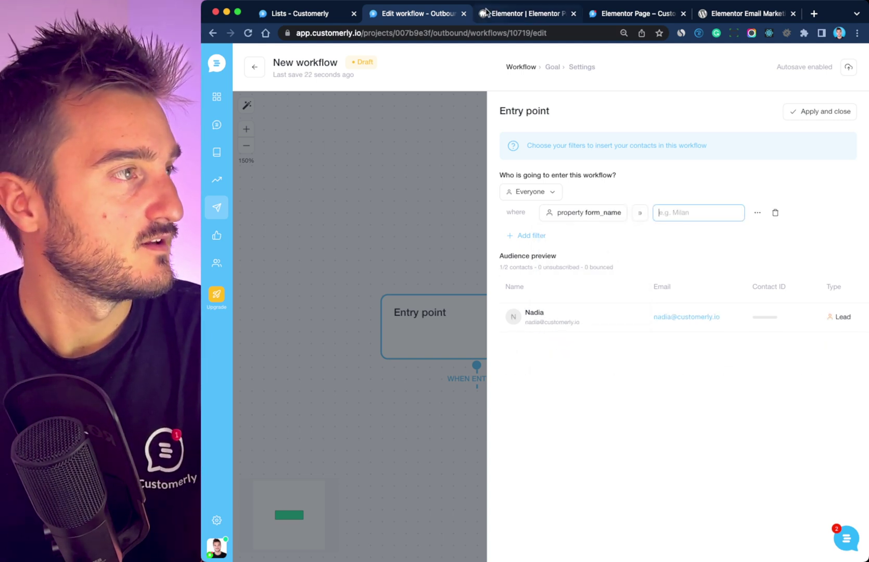
Step: Check the form's name in Elementor, then review the workflow's audience preview
click(510, 13)
click(234, 97)
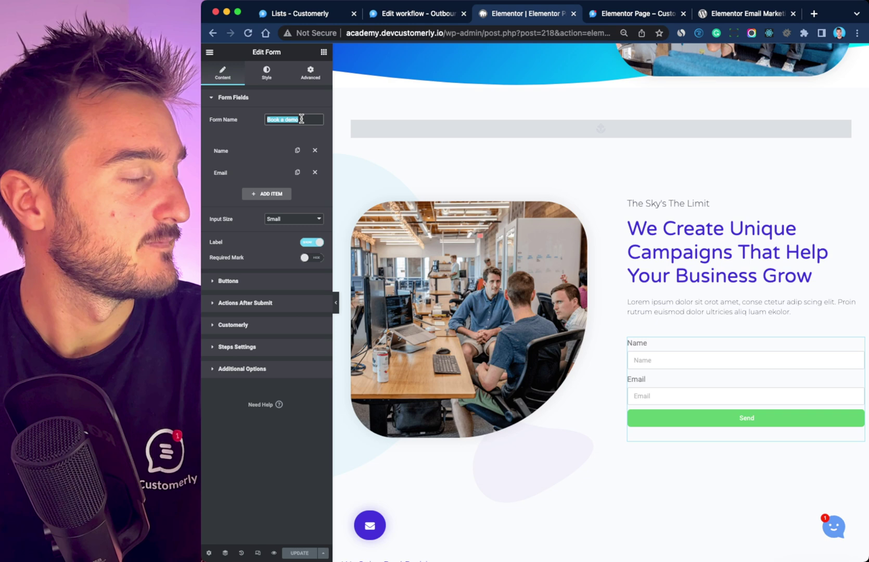
click(404, 13)
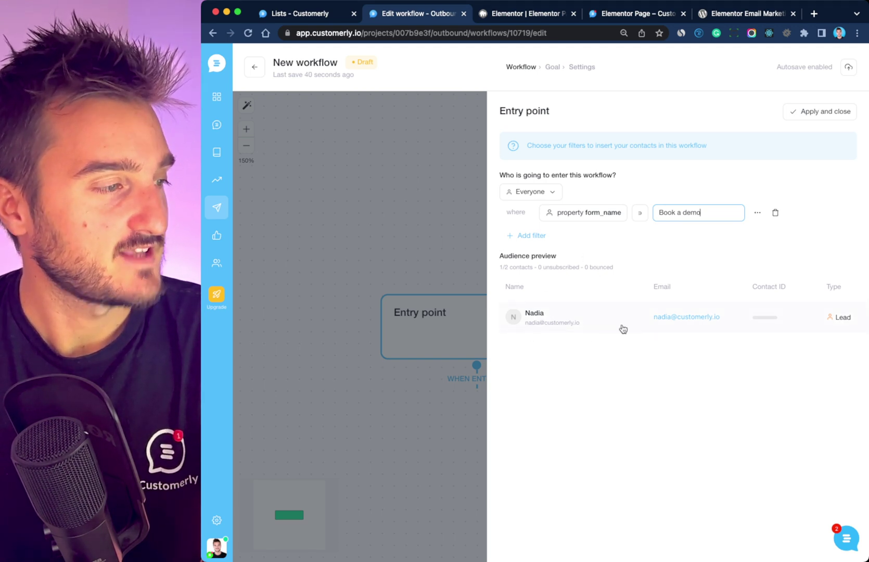
drag(500, 255, 570, 258)
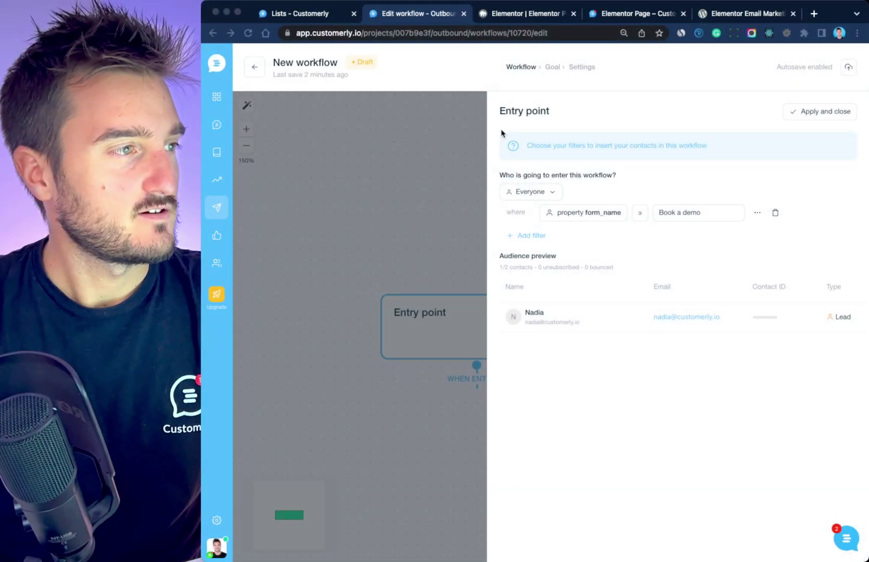
Step: Apply the entry filter, add an Email step below it, and browse premium templates
click(449, 152)
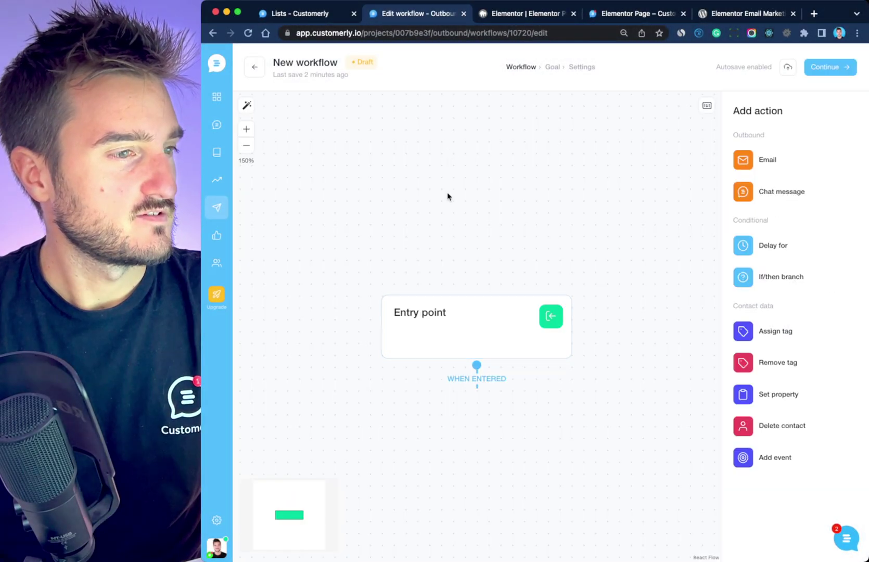
drag(528, 313, 587, 192)
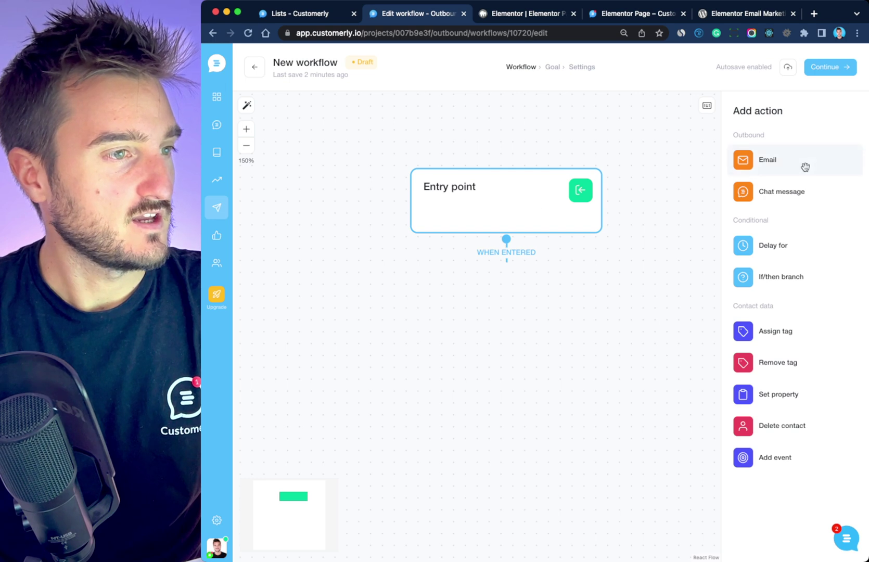
drag(528, 369, 526, 373)
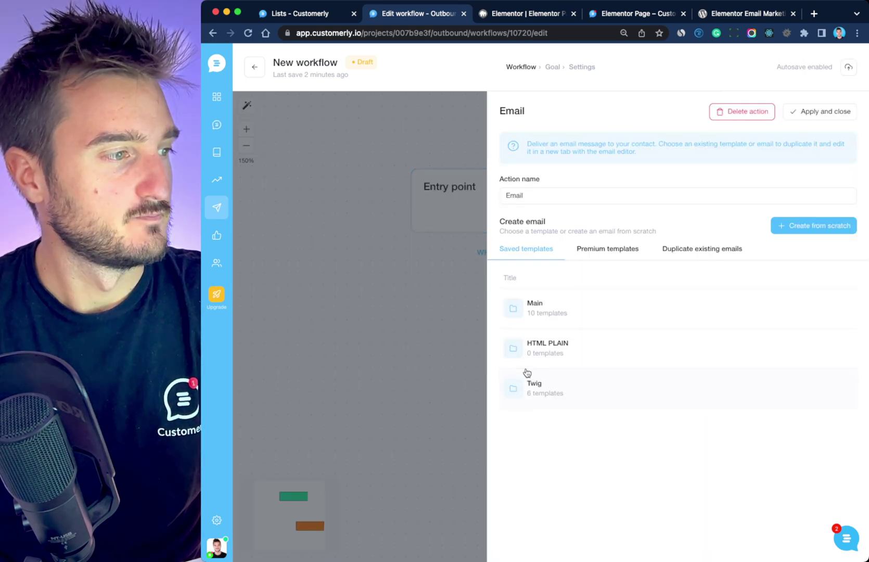
click(620, 262)
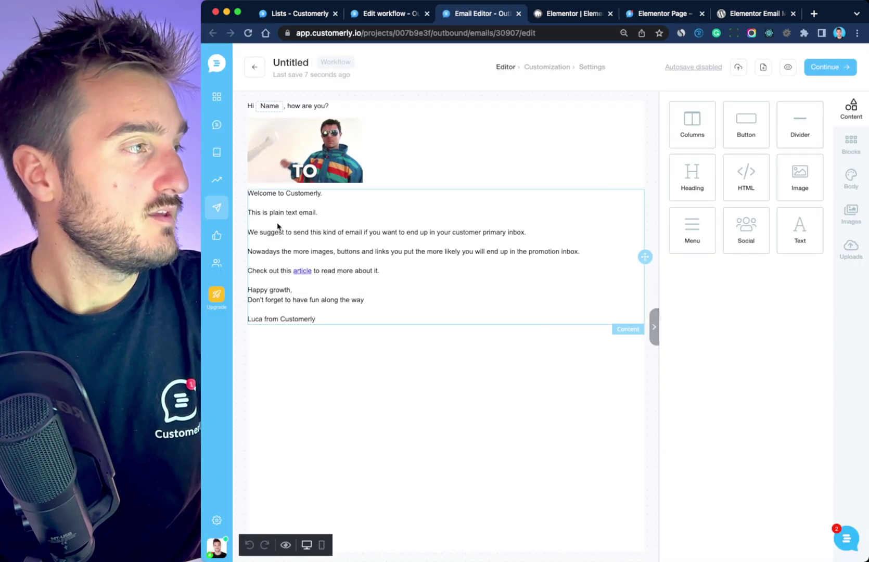
Step: Review the welcome template's greeting and body text in the Email Editor
click(272, 110)
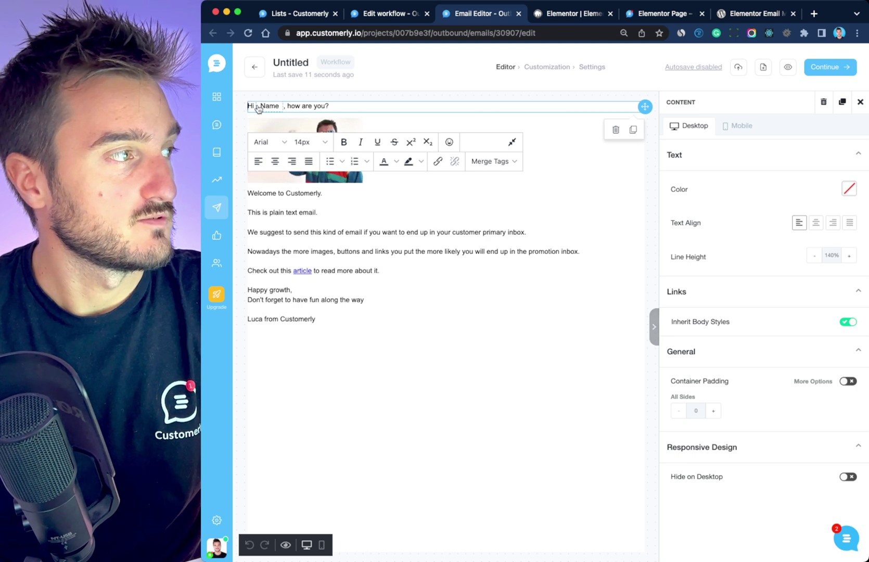
click(311, 15)
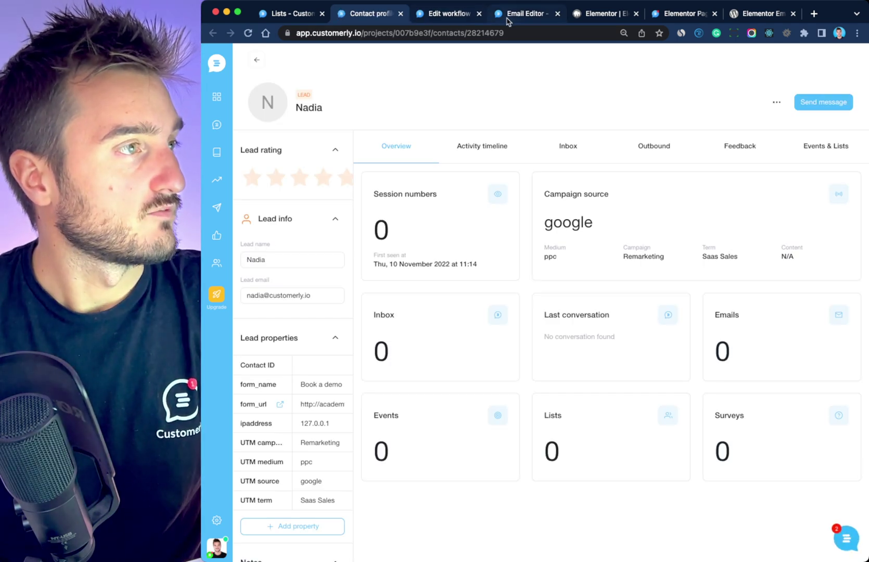
click(509, 21)
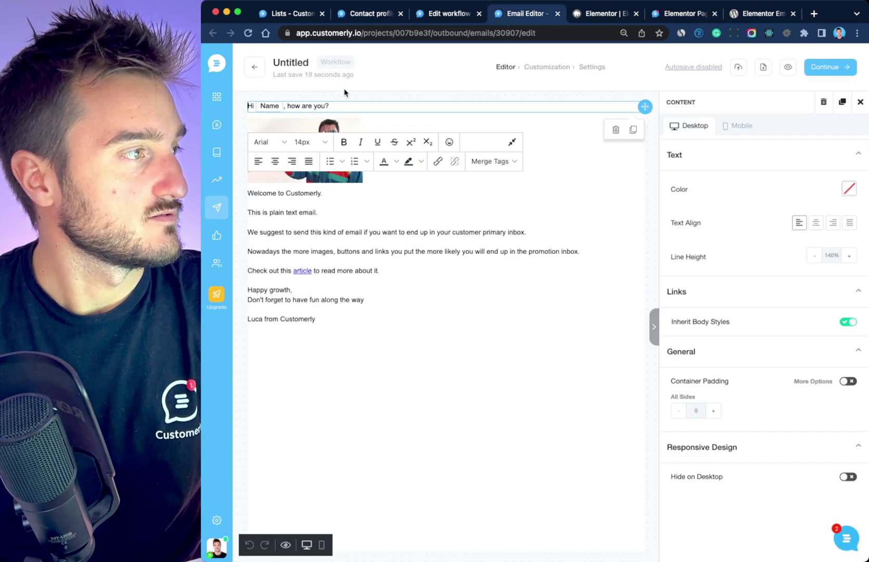
click(292, 264)
Step: Enter the subject 'Hi {{name}} thanks for your request' using the Name property placeholder
click(544, 68)
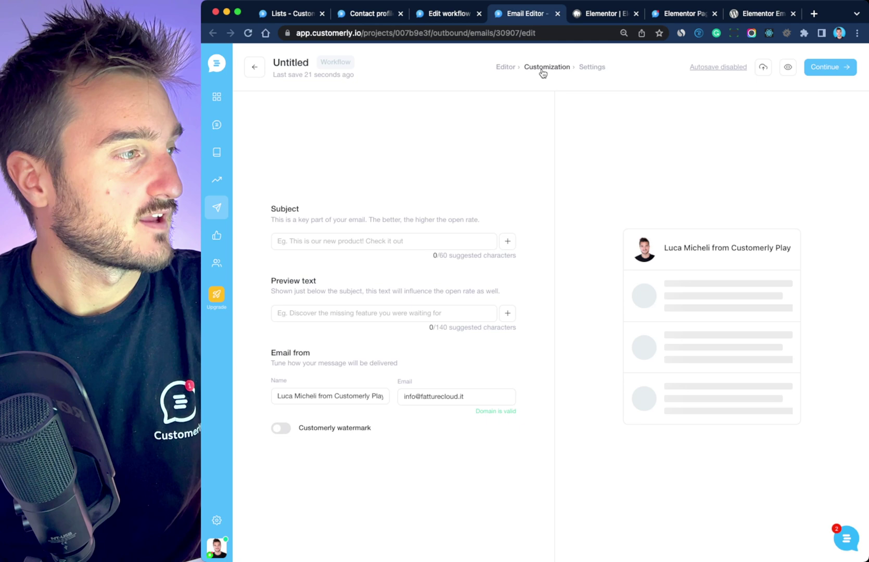
click(296, 241)
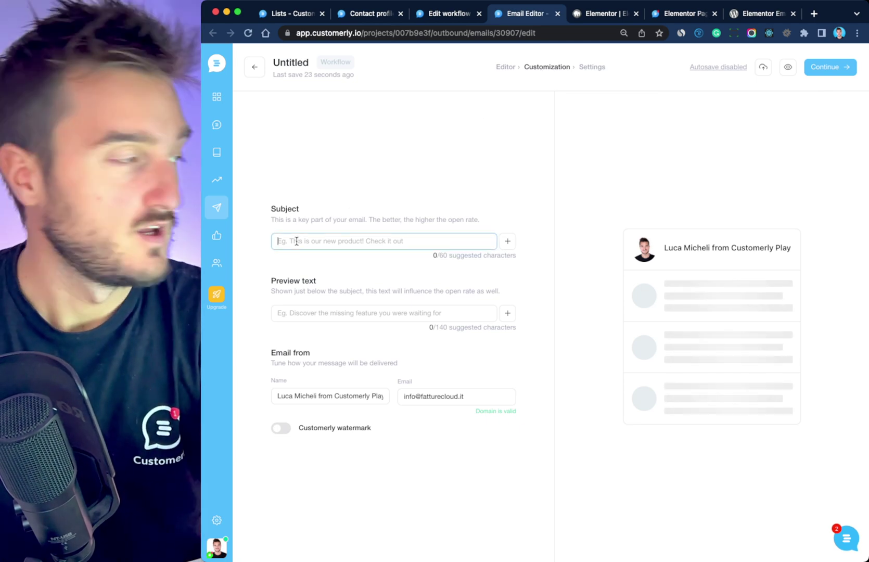
text(Hi)
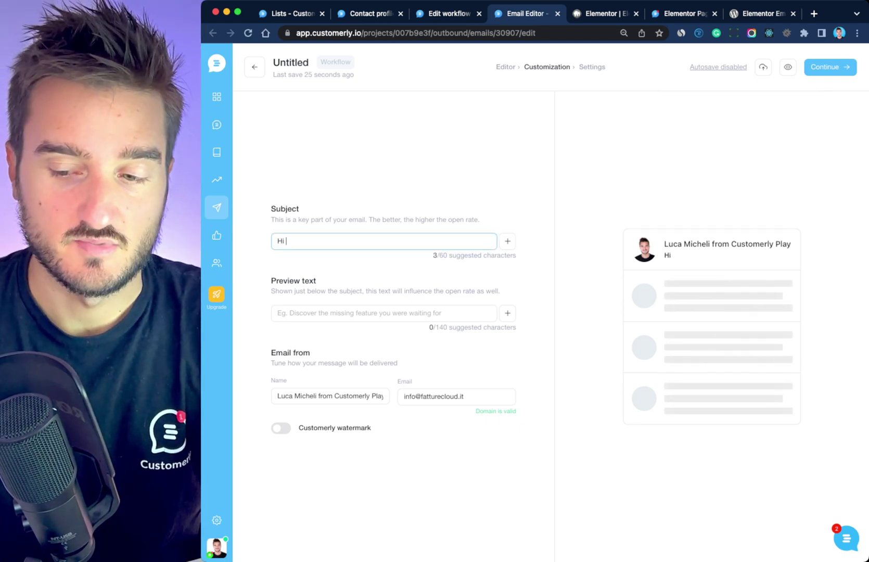
click(507, 241)
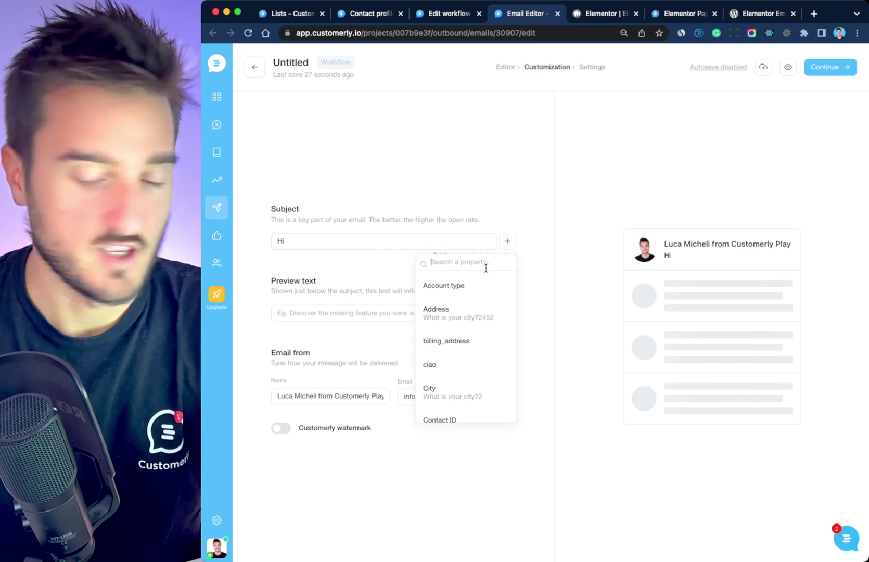
text(name)
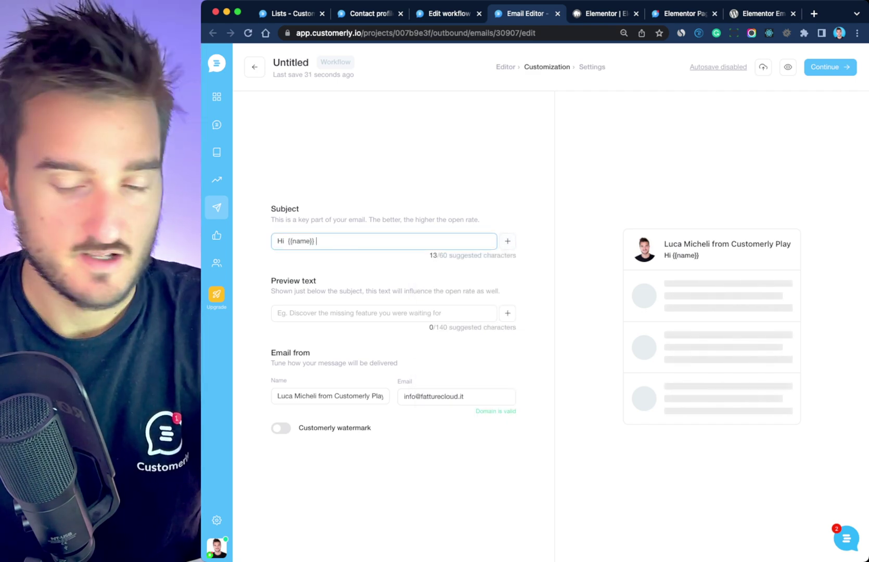
text(for your request)
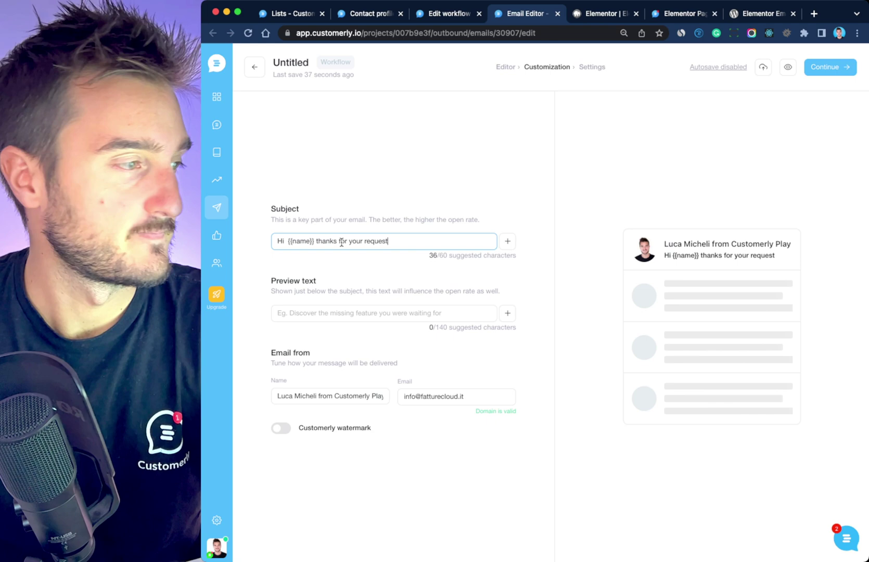
click(326, 311)
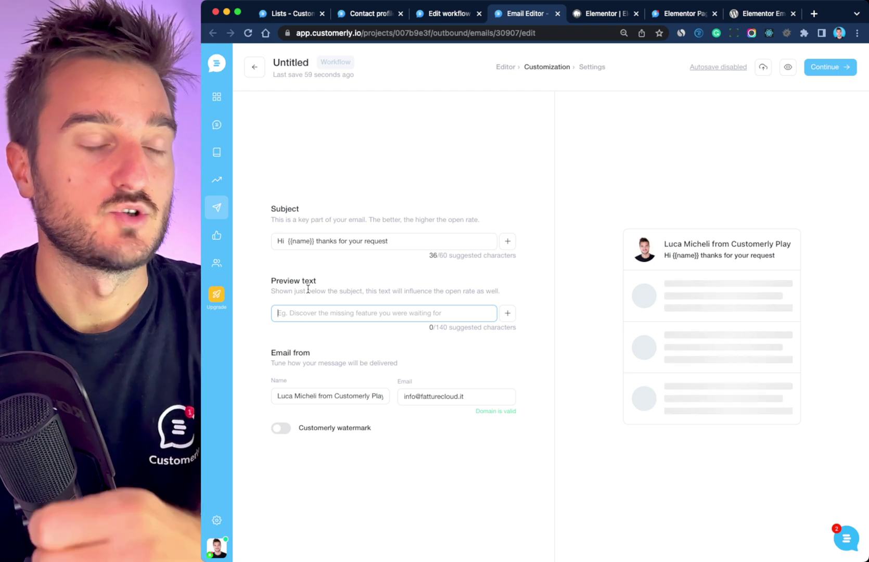
Step: In the email's Settings step, select the Untitled title to rename it 'Welcome After form'
click(592, 67)
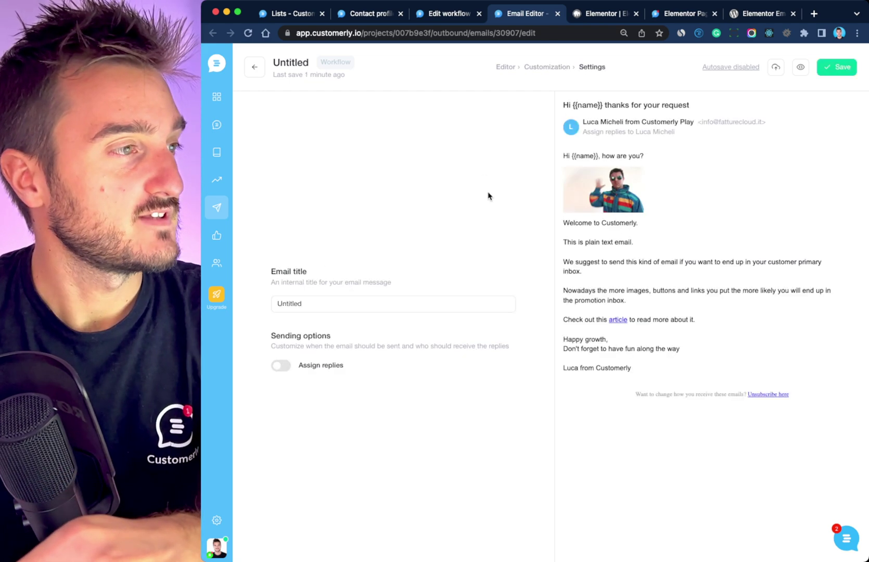
double_click(297, 305)
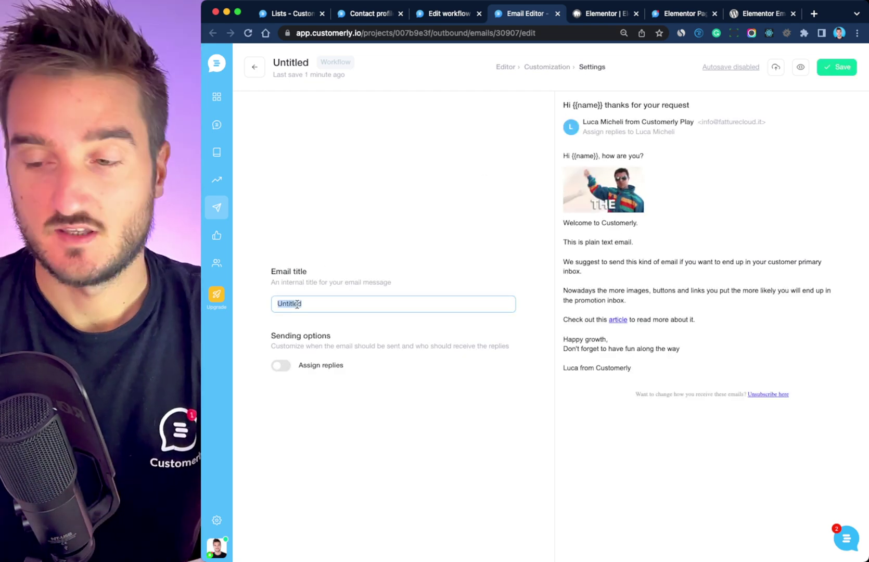
text(We)
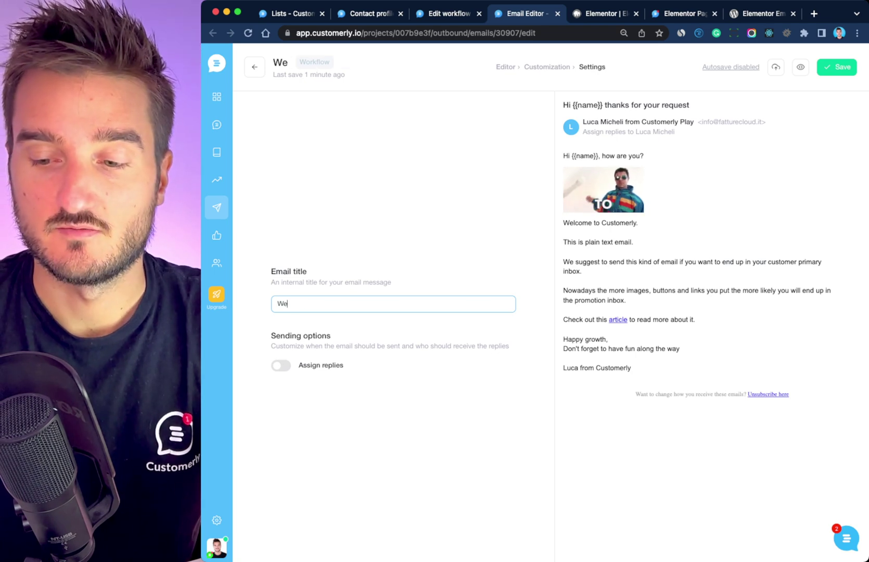
text(lcome A)
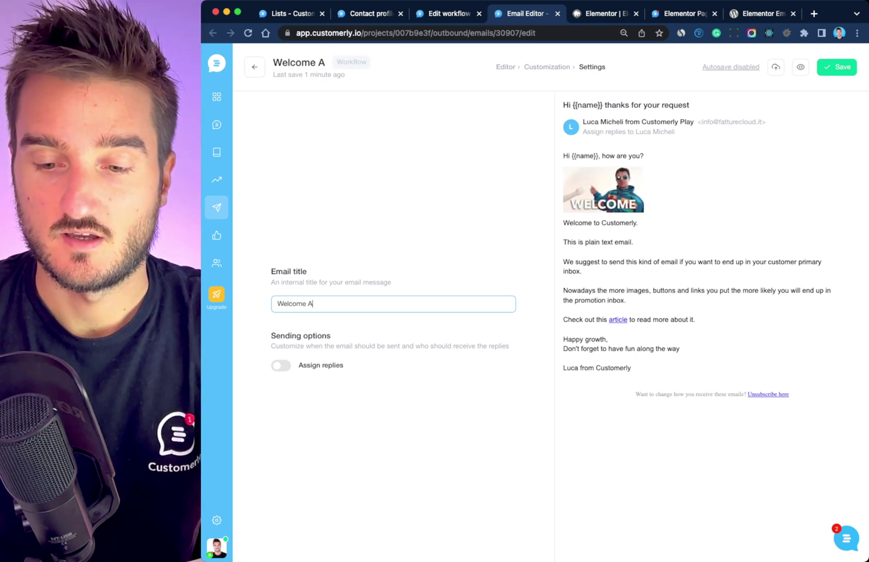
text(fter form)
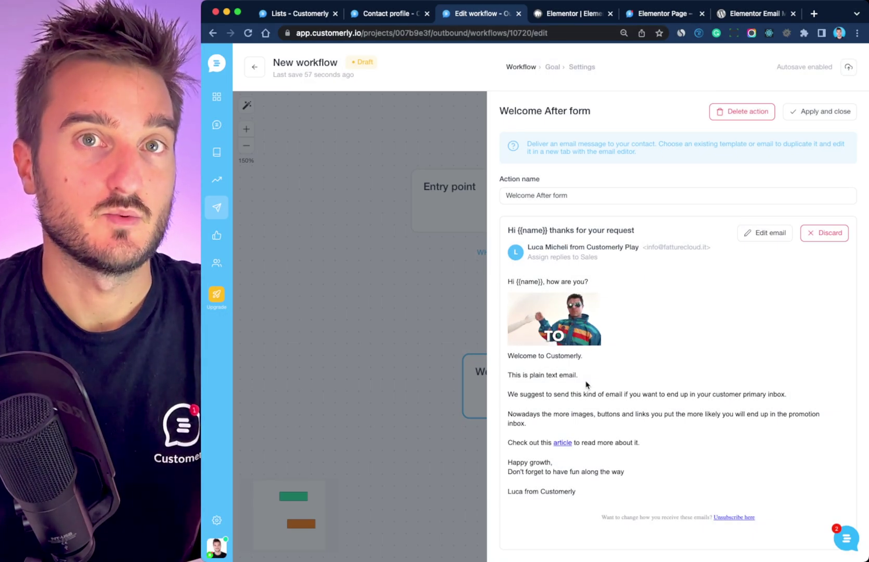
Step: Close the email action and link the Entry point to the 'Welcome After form' step
click(421, 370)
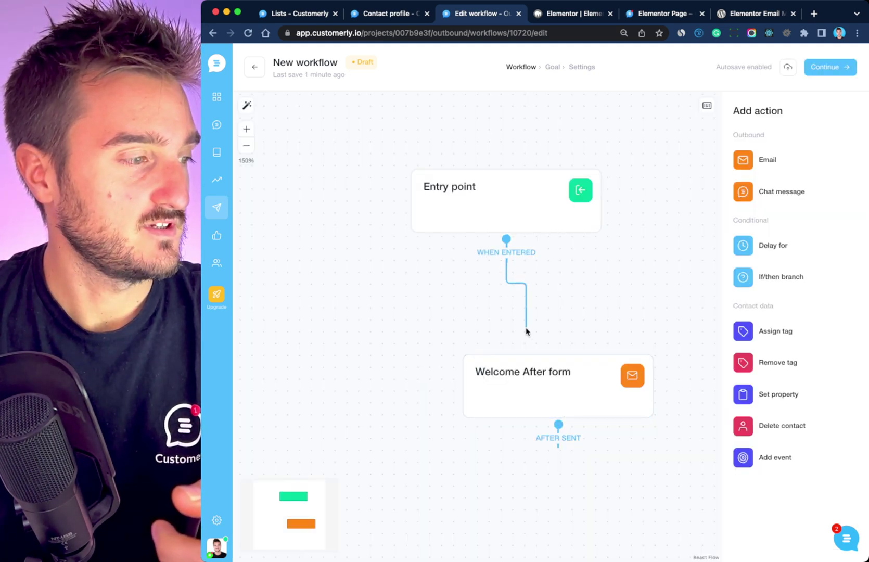
mouse_move(506, 294)
mouse_down()
mouse_move(550, 382)
mouse_move(523, 384)
mouse_up()
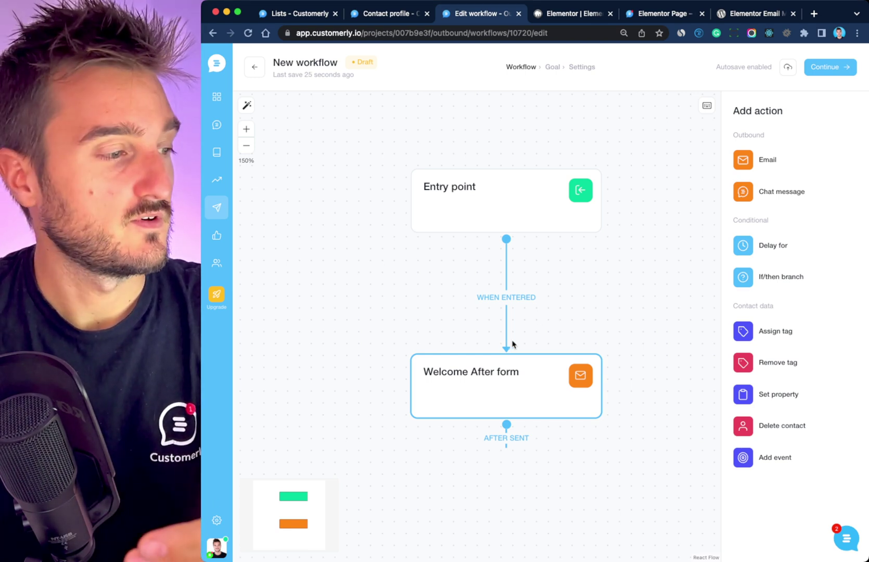
scroll(578, 258, down, 5)
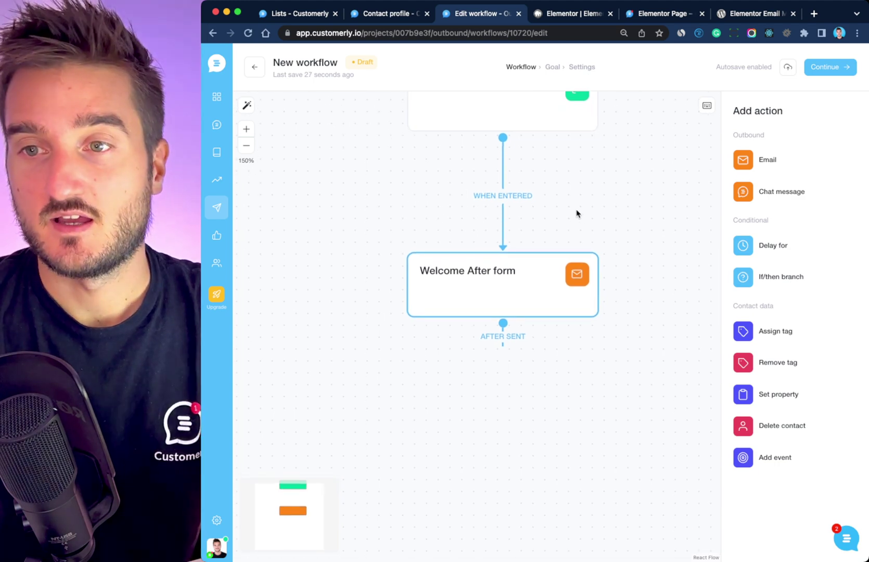
scroll(627, 171, down, 3)
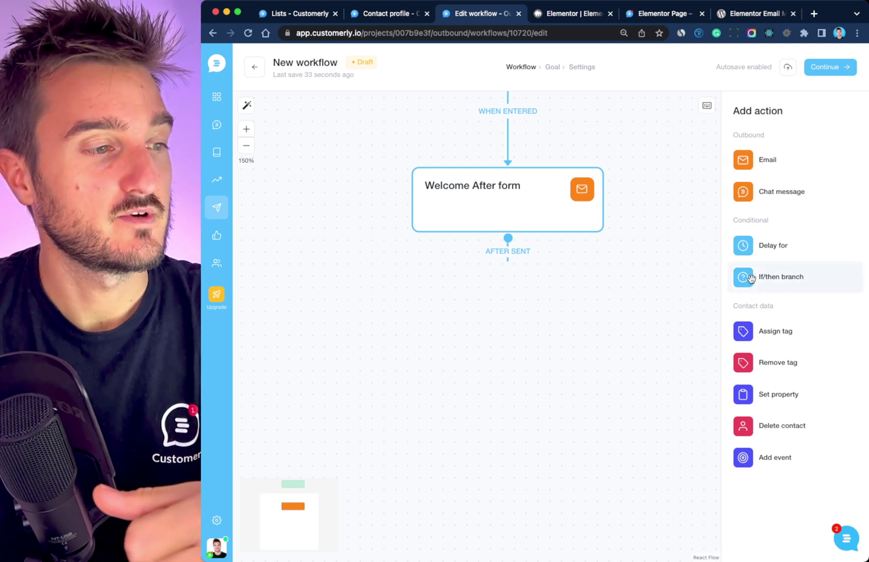
Step: Add an If/then branch and rename it 'Have replied to first email?'
drag(548, 335, 500, 355)
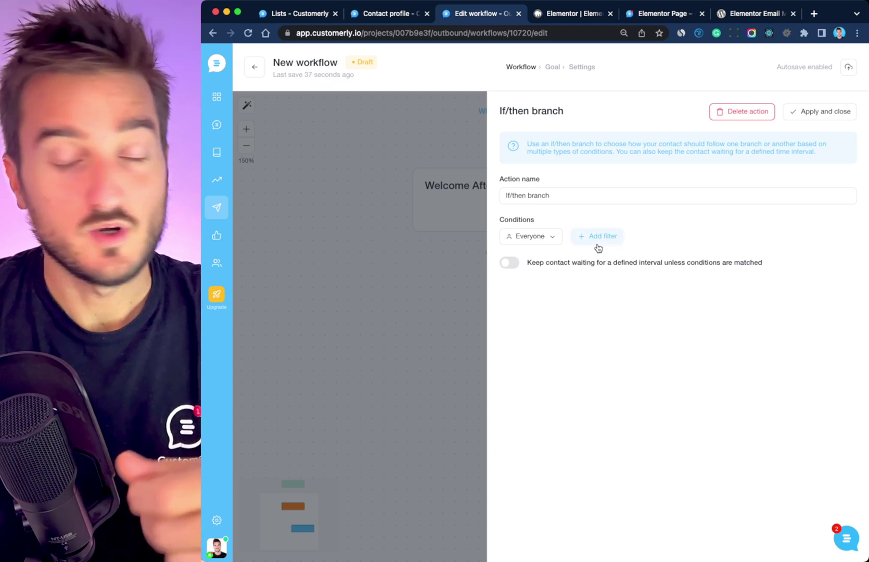
triple_click(537, 198)
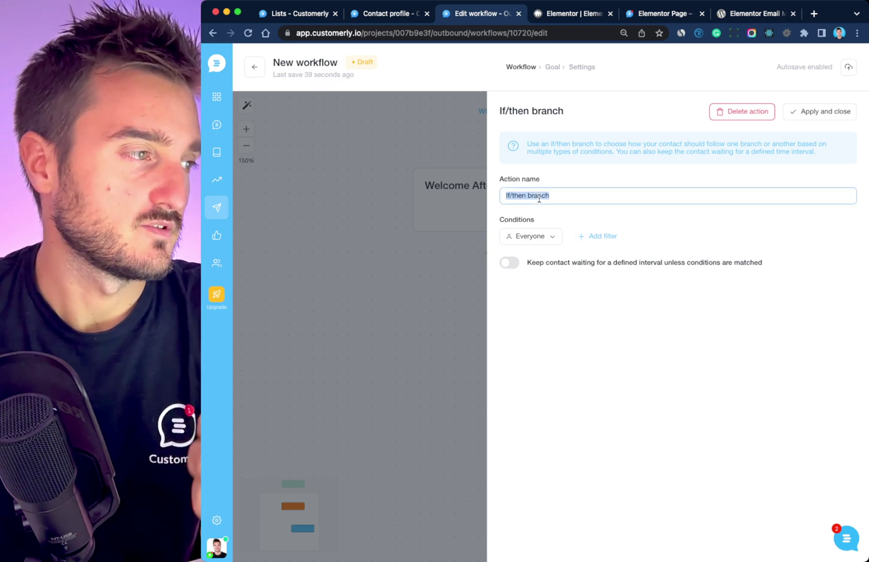
key(BackSpace)
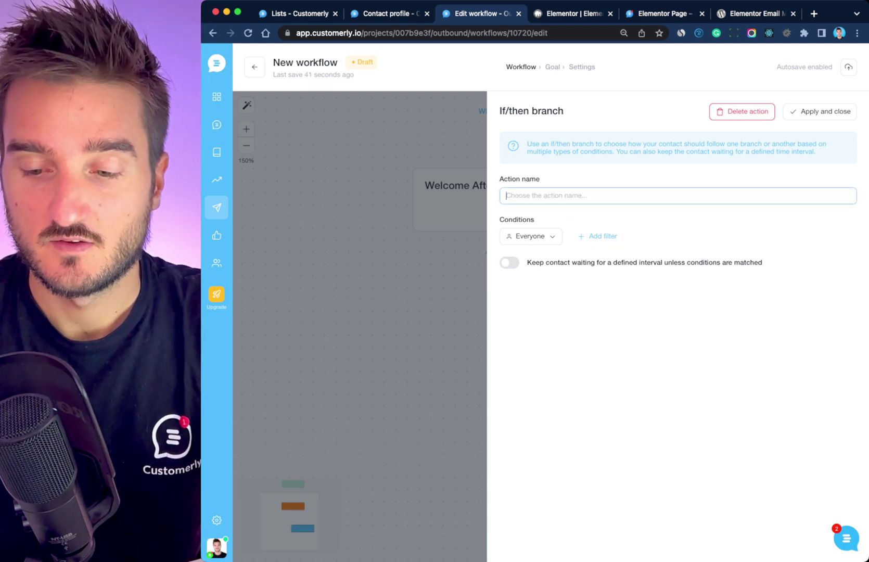
text(Have replied to)
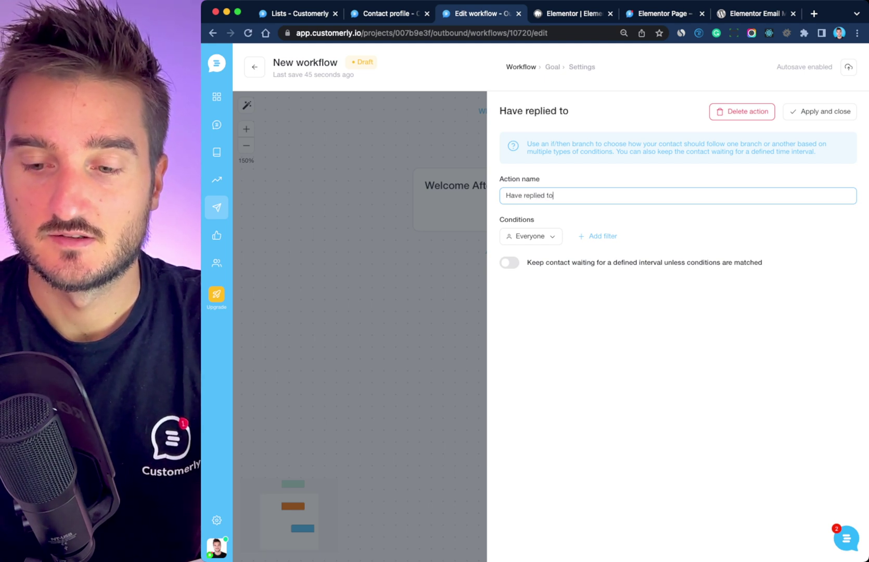
text( first email?)
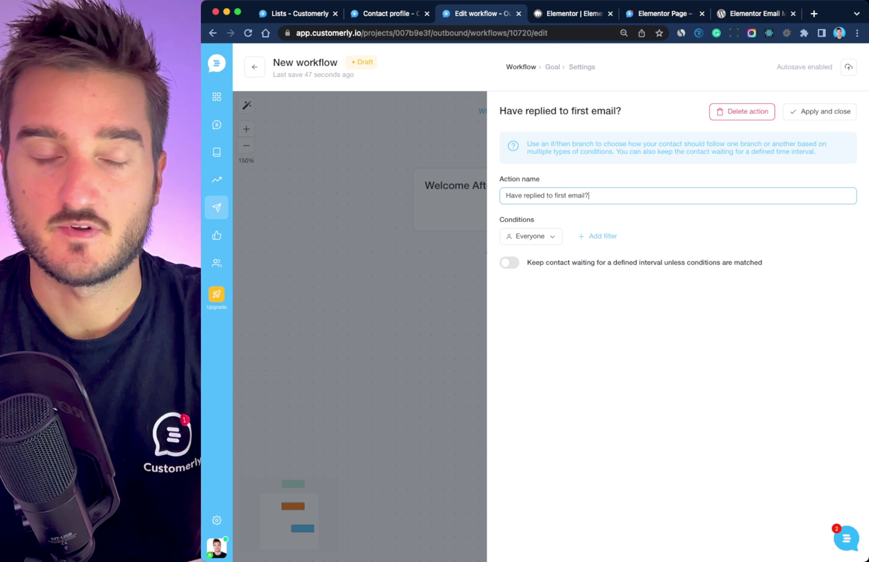
drag(501, 220, 542, 225)
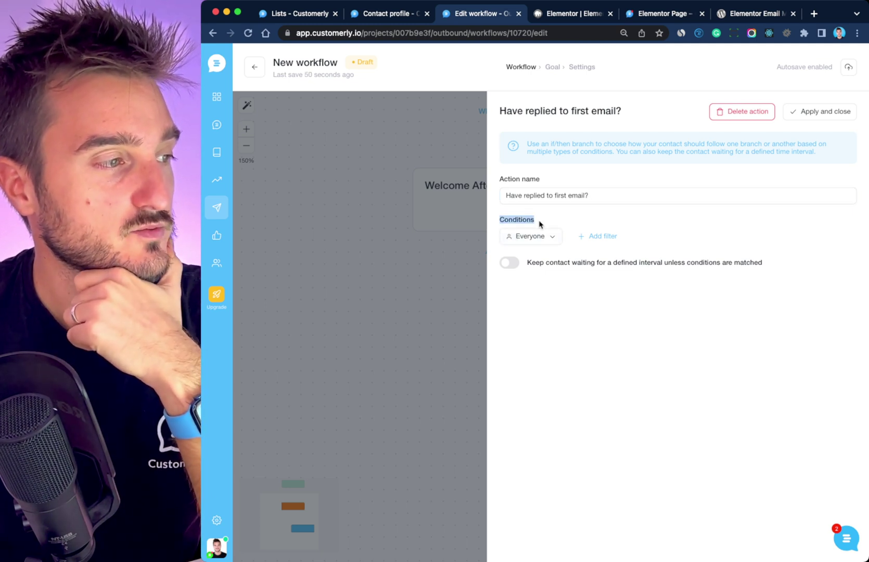
Step: Add a Campaign condition: replied on the 'Hi {{name}} thanks for your request' email
click(595, 243)
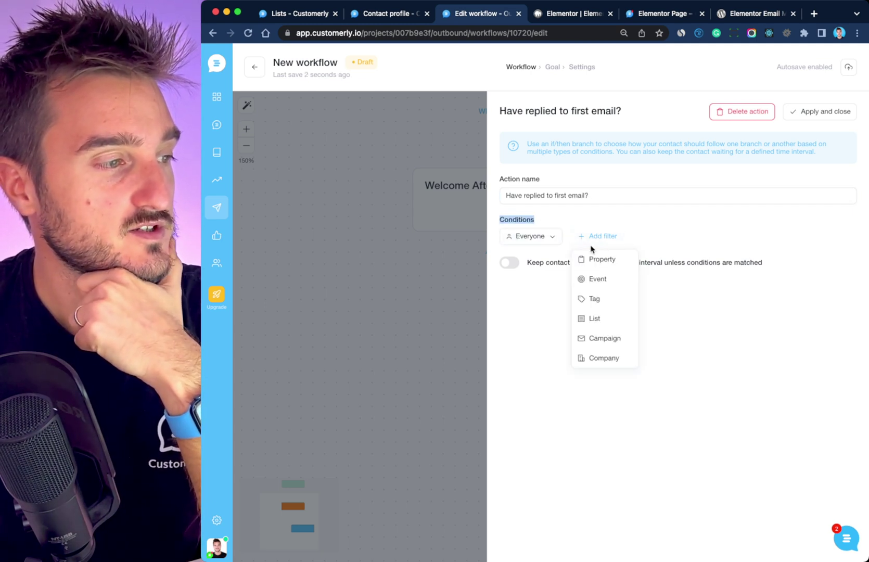
click(604, 338)
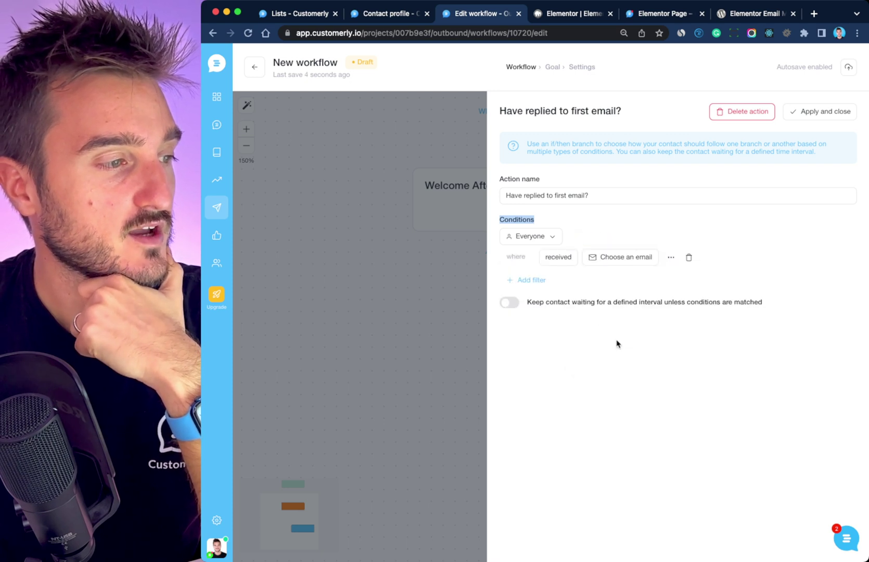
click(561, 260)
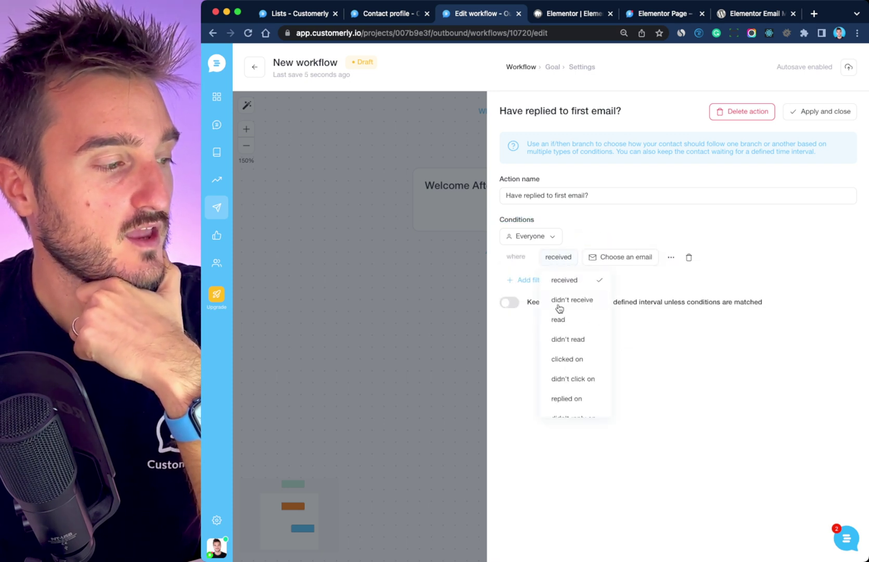
click(560, 399)
click(620, 262)
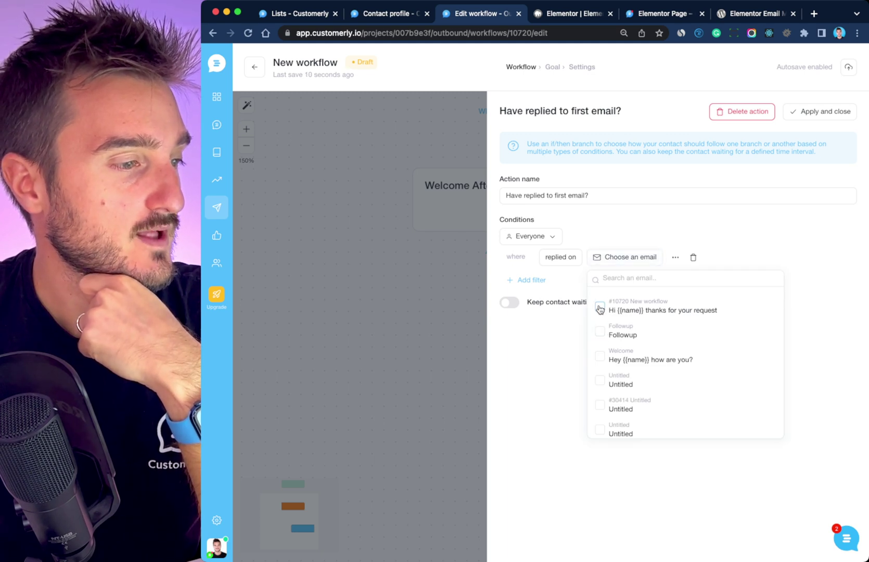
click(643, 246)
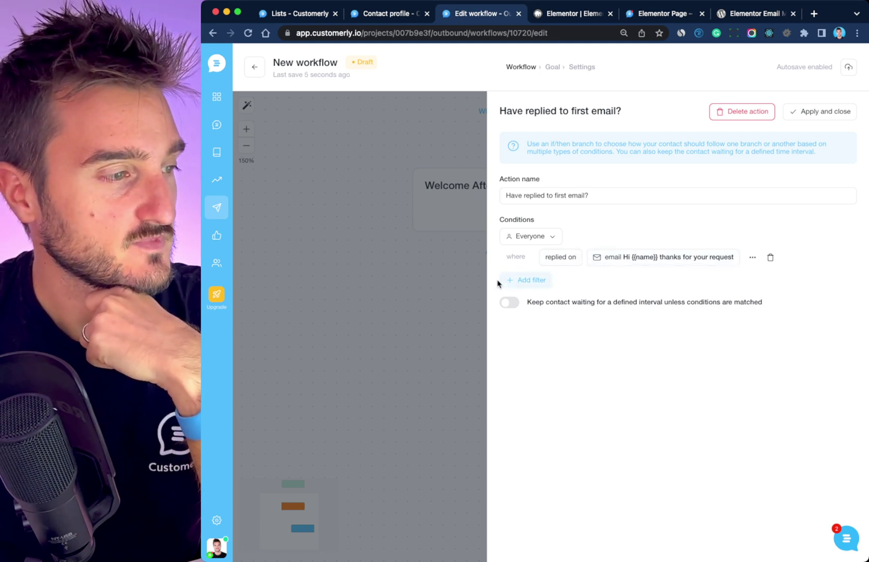
Step: Apply the branch, line it up under 'Welcome After form', and reopen its conditions
click(419, 302)
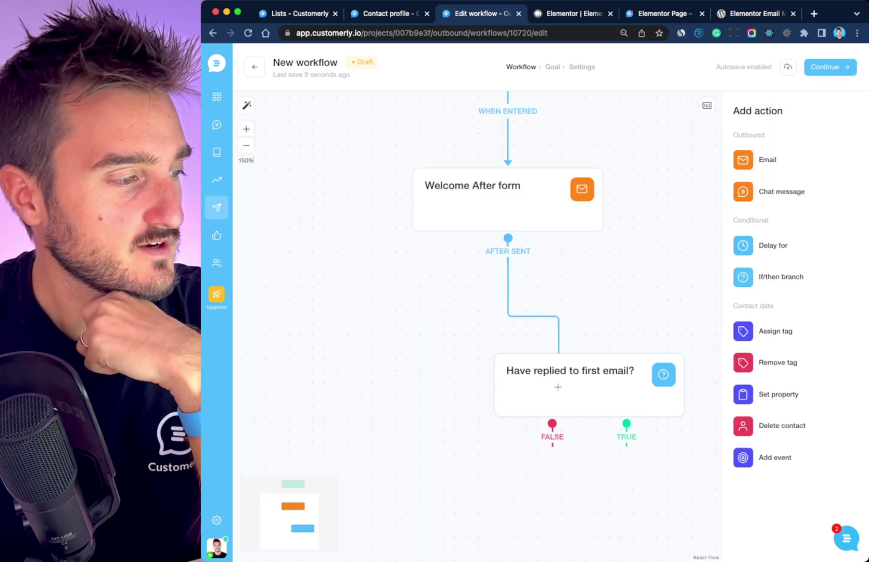
drag(557, 387, 476, 354)
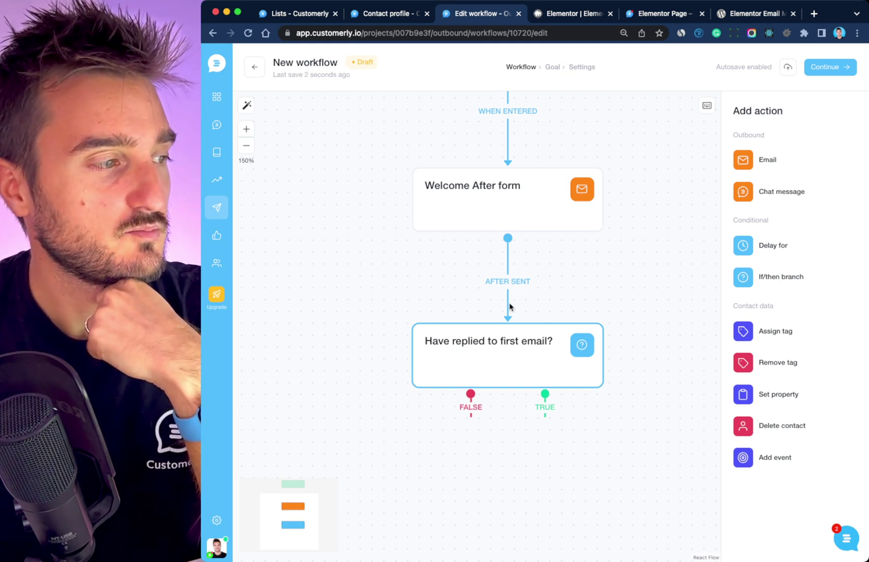
drag(493, 362, 478, 358)
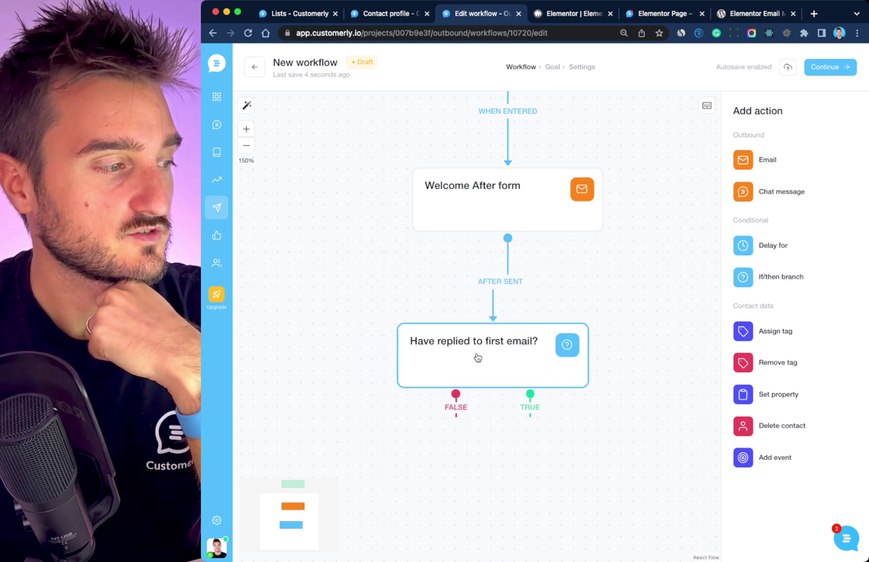
click(496, 361)
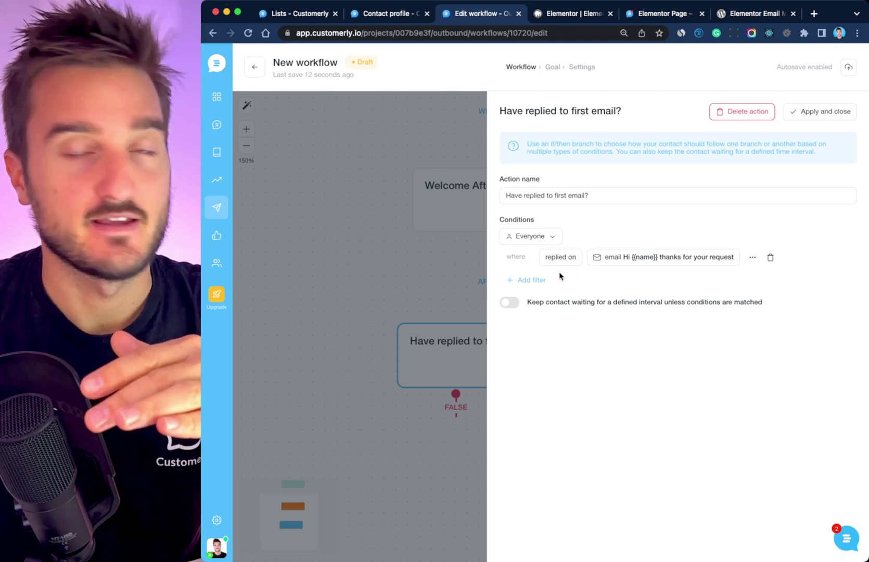
Step: Turn on keep-contact-waiting with a 2-day wait and close the reply-check panel
click(509, 305)
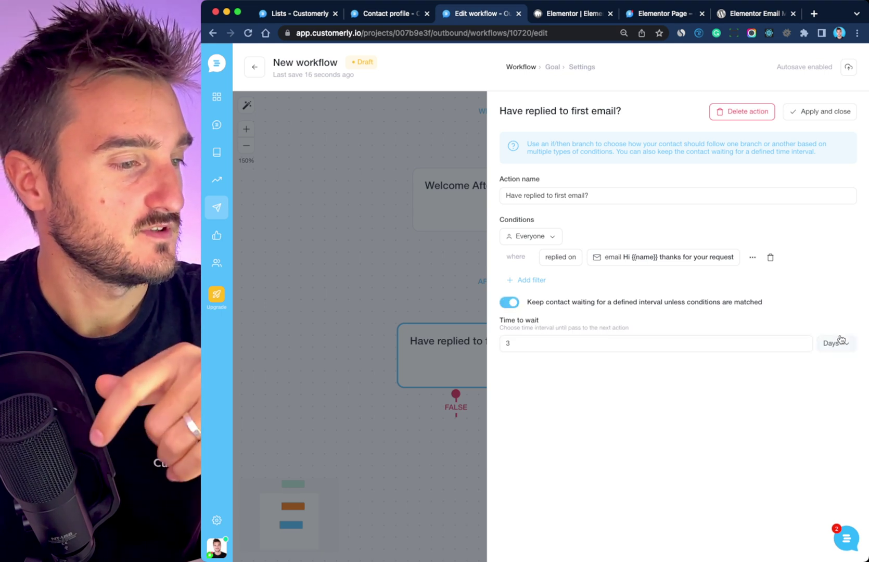
click(803, 346)
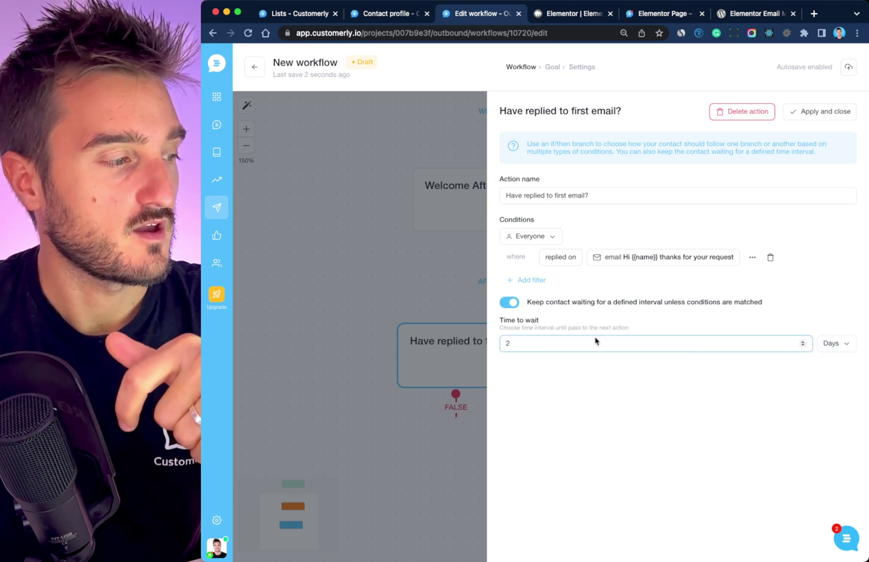
click(496, 343)
drag(489, 359, 508, 360)
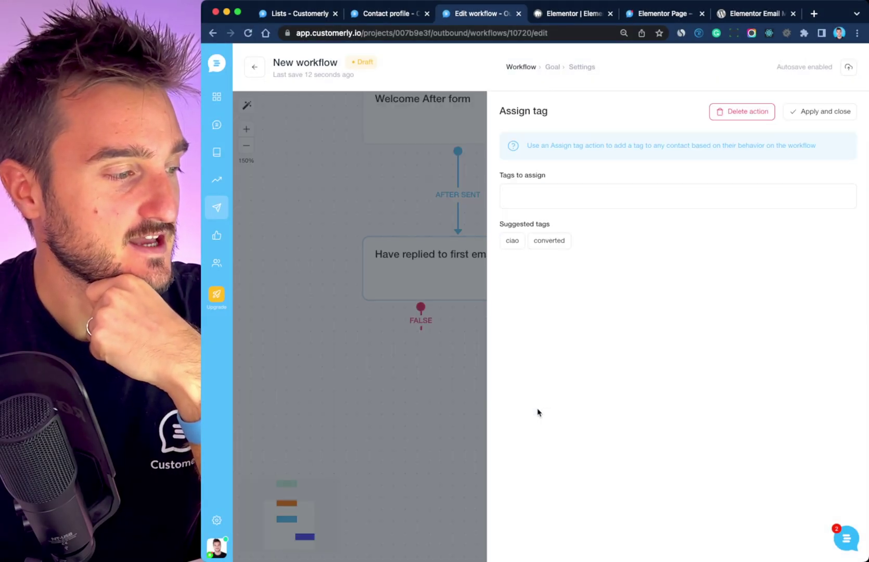
Step: Add an Assign tag step with 'converted' and connect the branch's TRUE path to it
click(552, 243)
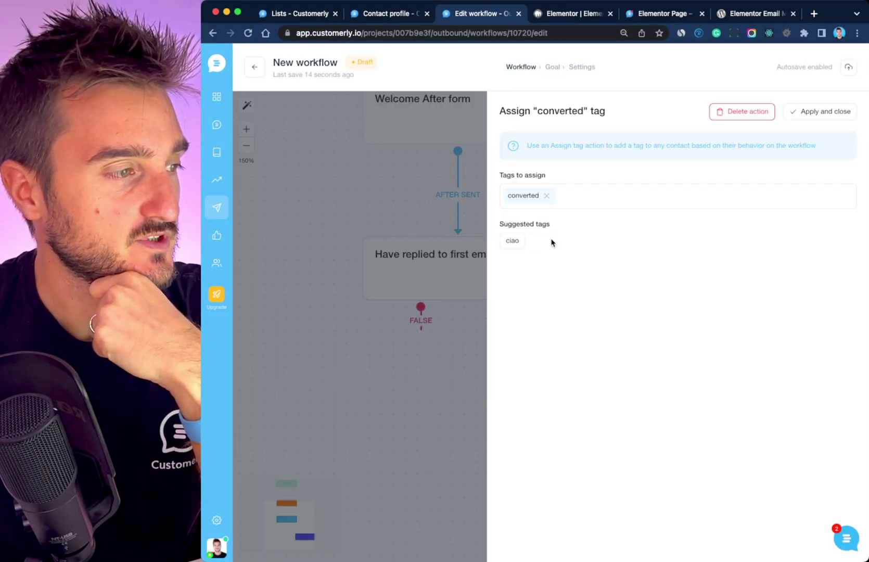
click(453, 401)
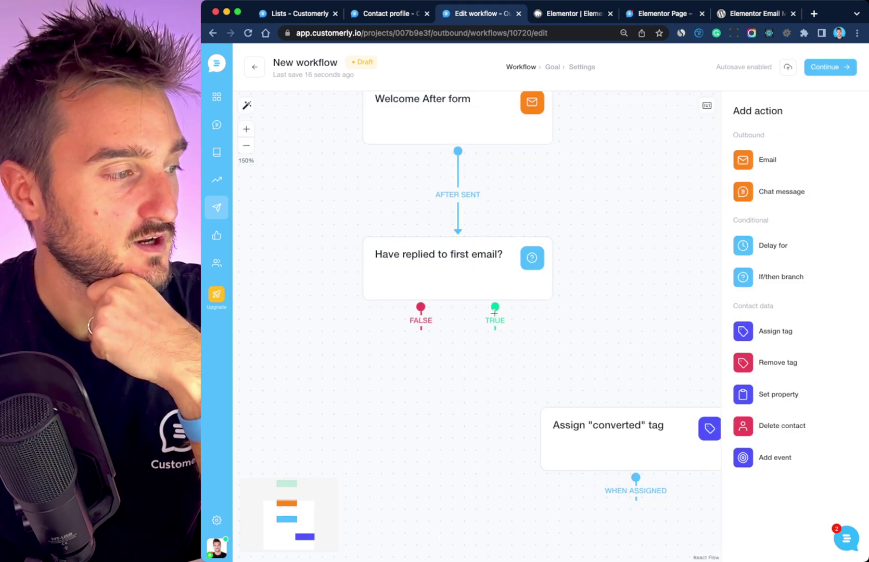
mouse_move(495, 329)
mouse_down()
mouse_move(618, 427)
mouse_move(588, 418)
mouse_up()
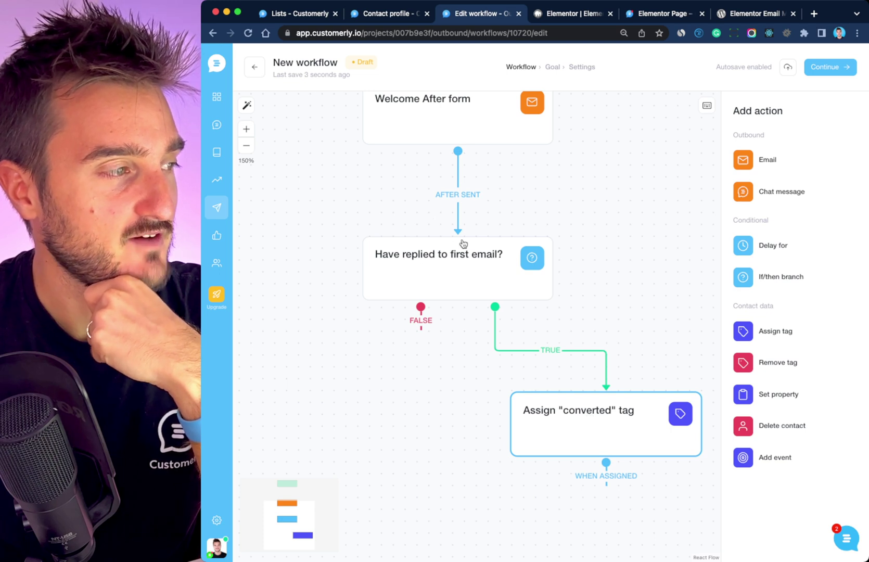
drag(569, 191, 597, 224)
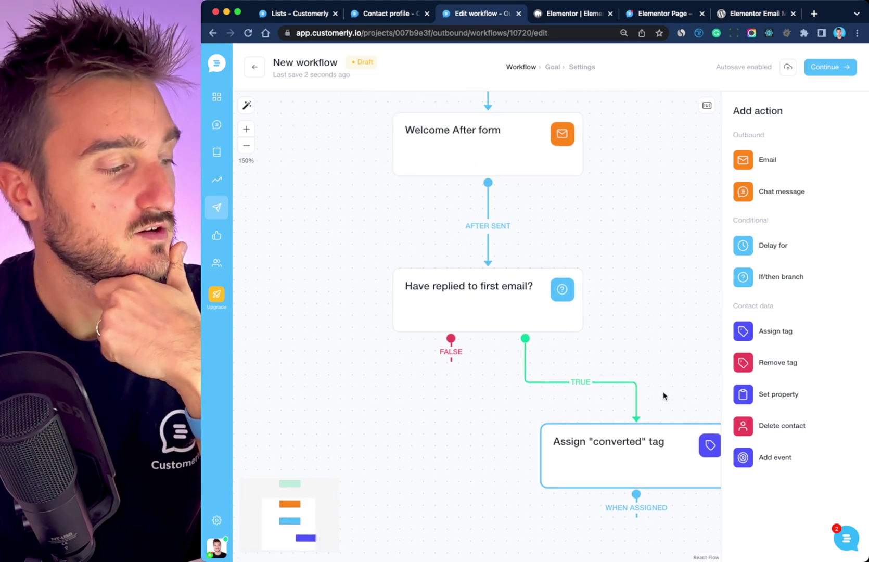
drag(664, 395, 591, 308)
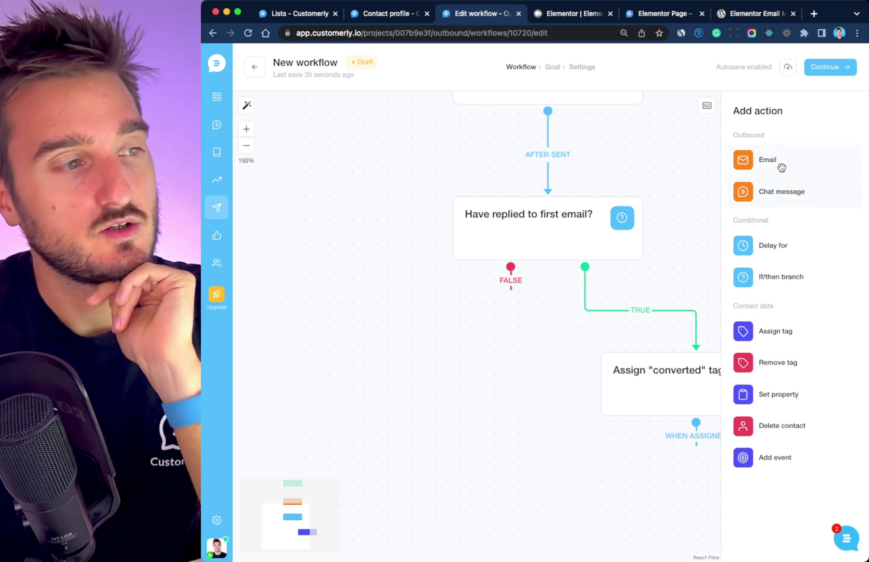
Step: Add an email step duplicated from the existing Followup email
drag(487, 355, 487, 358)
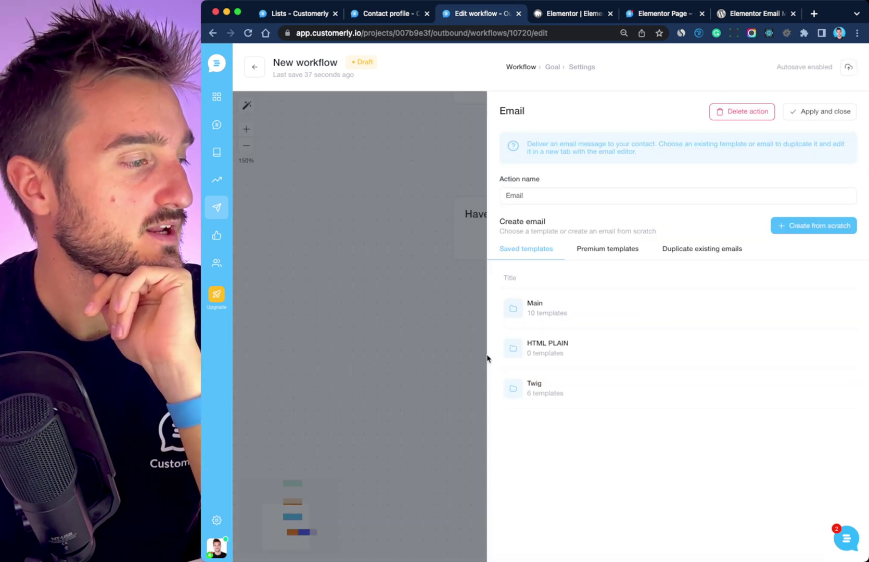
click(693, 248)
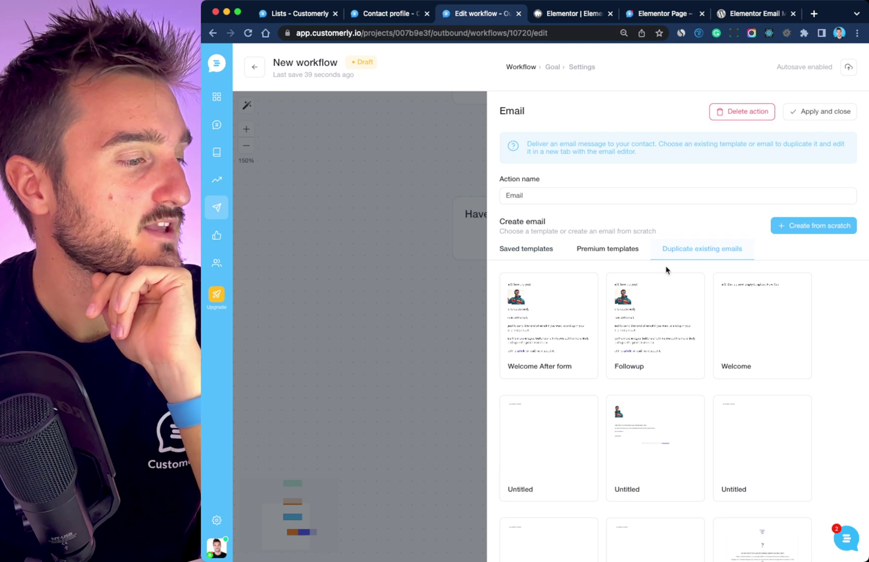
click(647, 314)
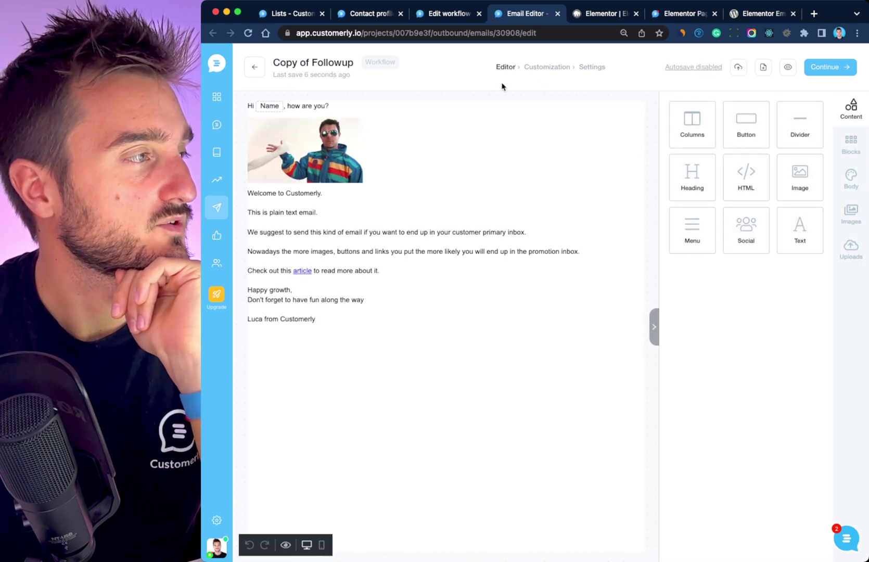
Step: Review the 'Copy of Followup' Customization and Settings, skip the test preview, and save
click(559, 66)
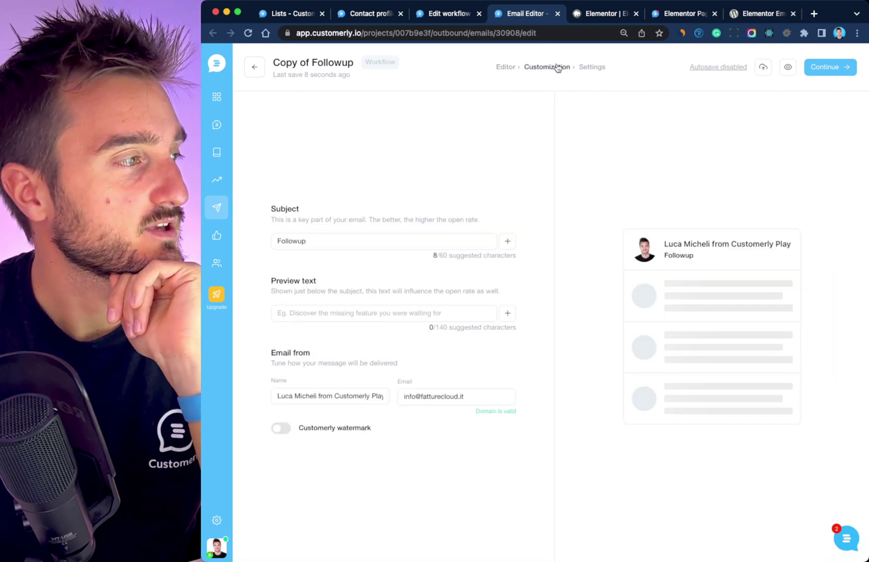
click(600, 69)
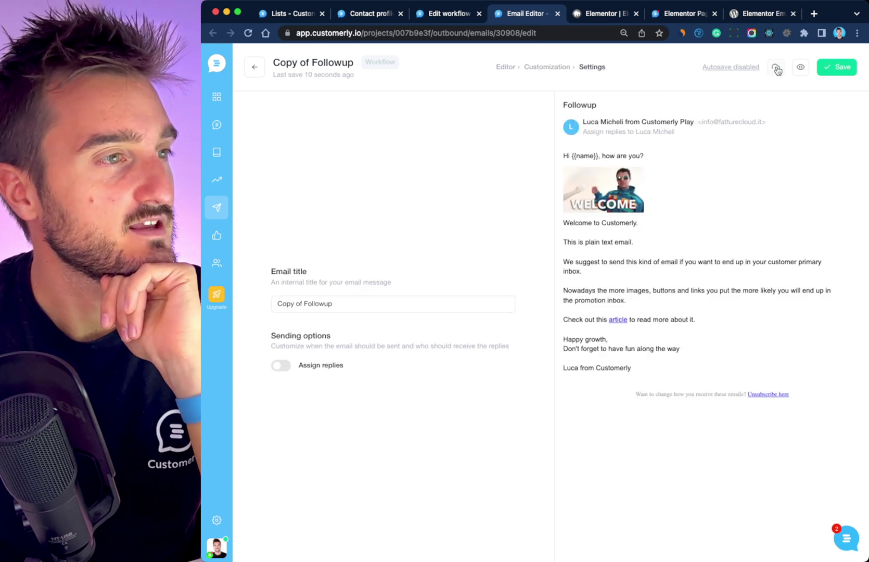
click(802, 68)
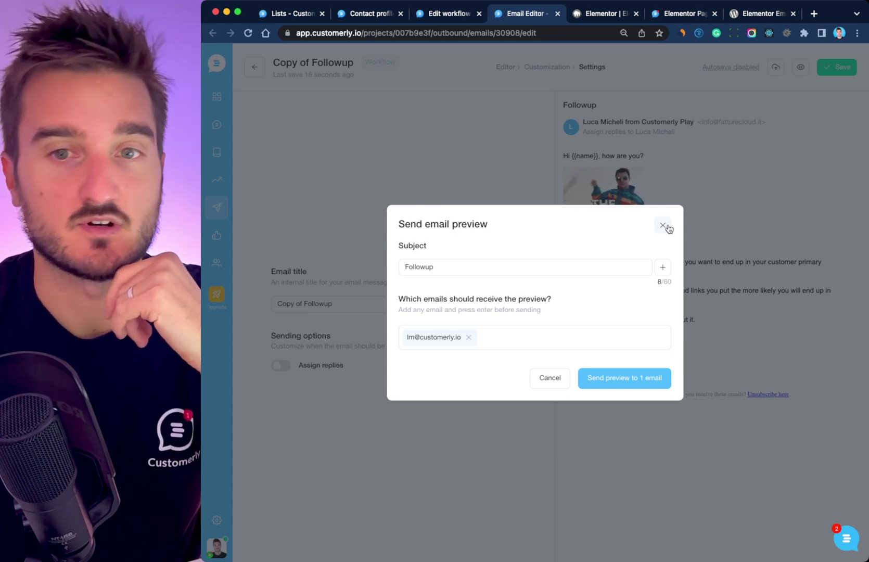
click(664, 226)
click(837, 67)
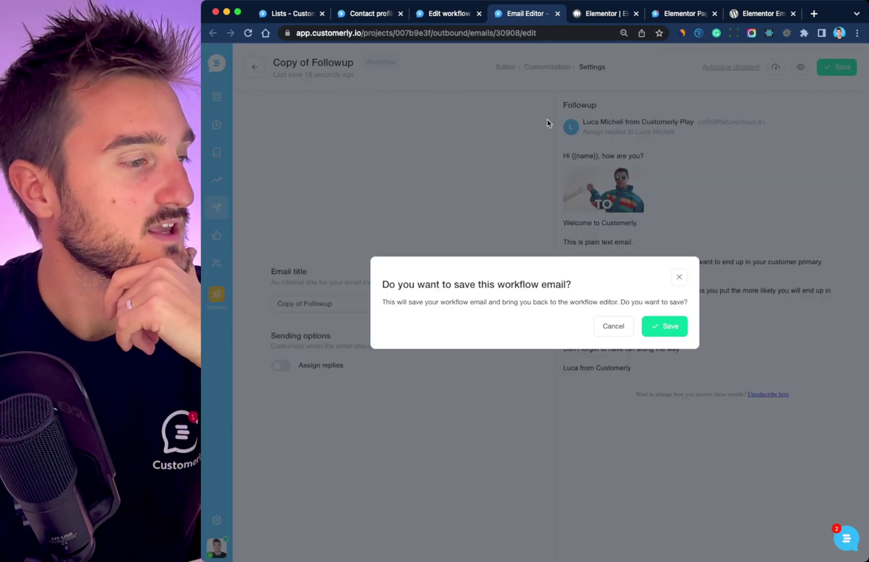
click(646, 329)
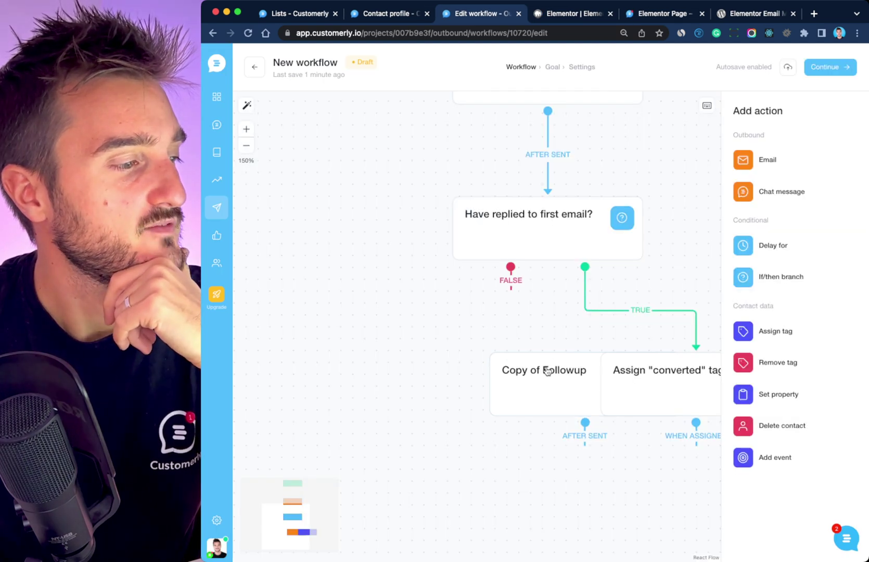
Step: Move the 'Copy of Followup' node aside, zoom out, and connect the FALSE path to it
drag(547, 372, 400, 394)
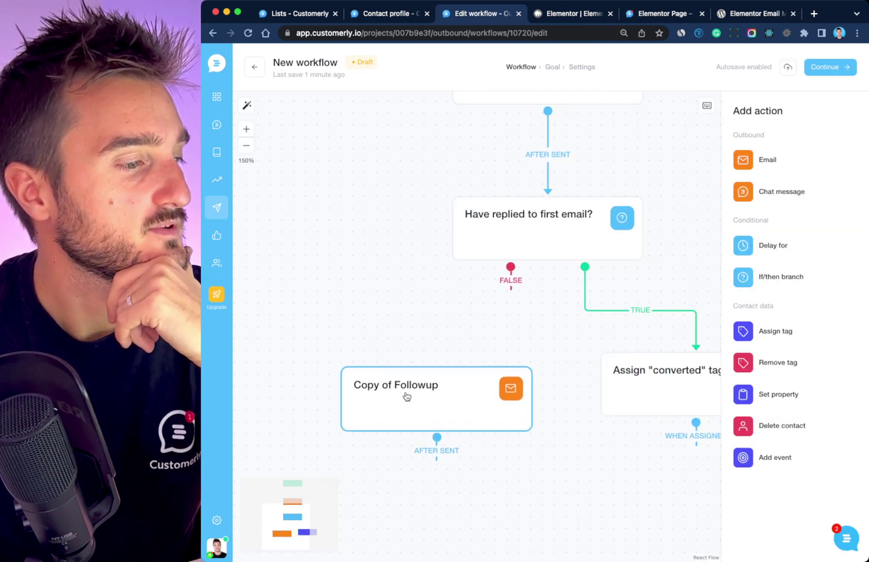
click(246, 145)
click(246, 146)
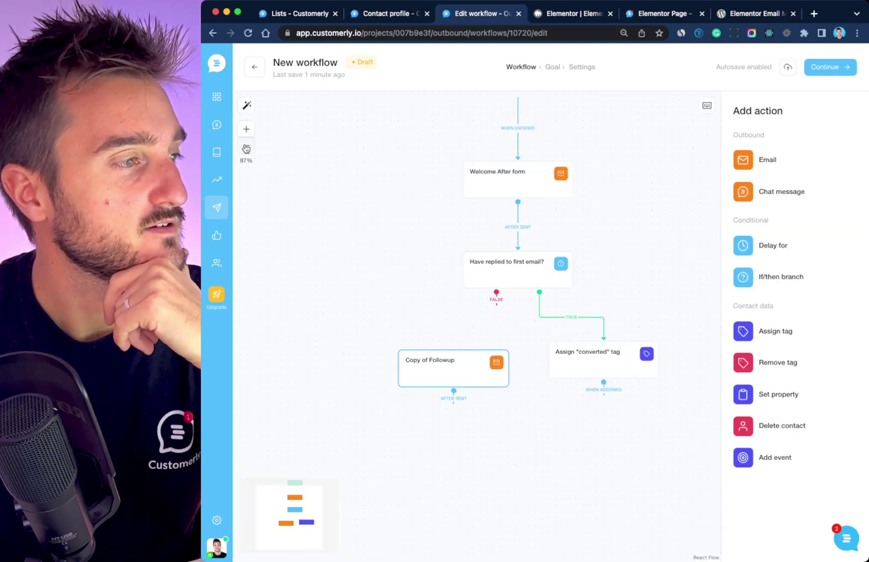
click(246, 145)
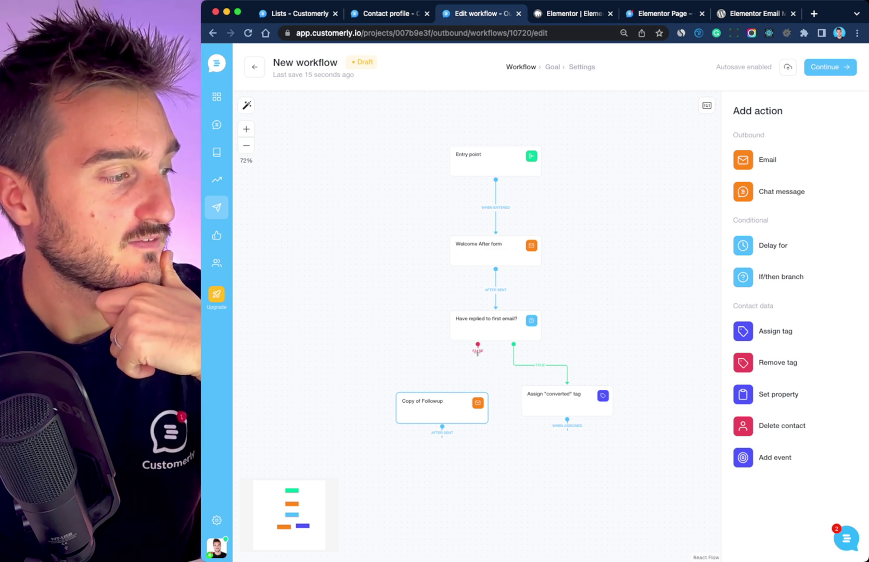
mouse_move(474, 365)
mouse_down()
mouse_move(450, 406)
mouse_move(436, 402)
mouse_up()
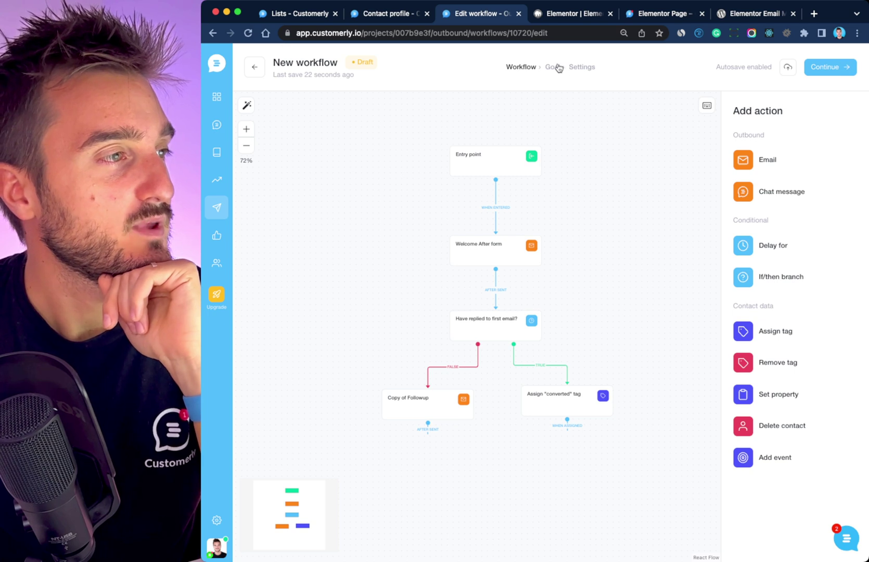
Step: Set the goal to Track performances, filtered by the 'converted' tag
click(553, 66)
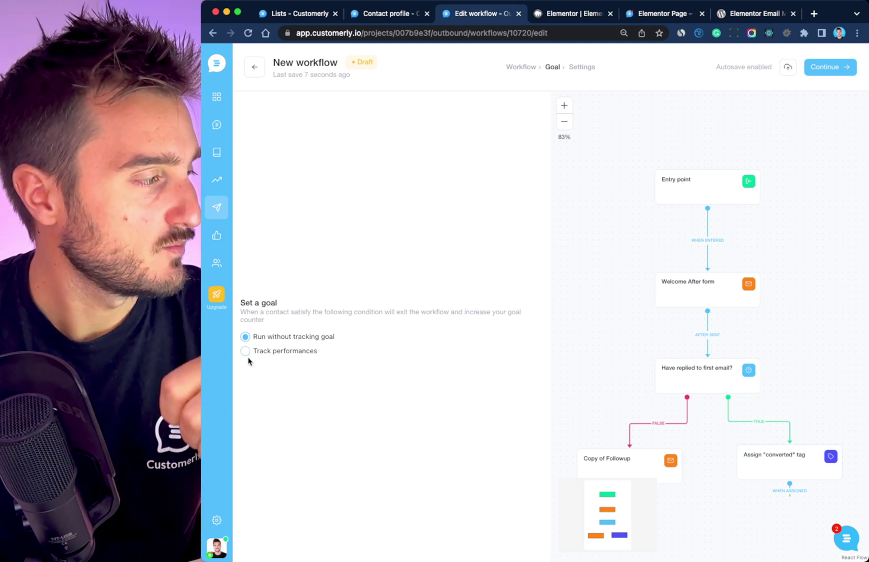
click(246, 351)
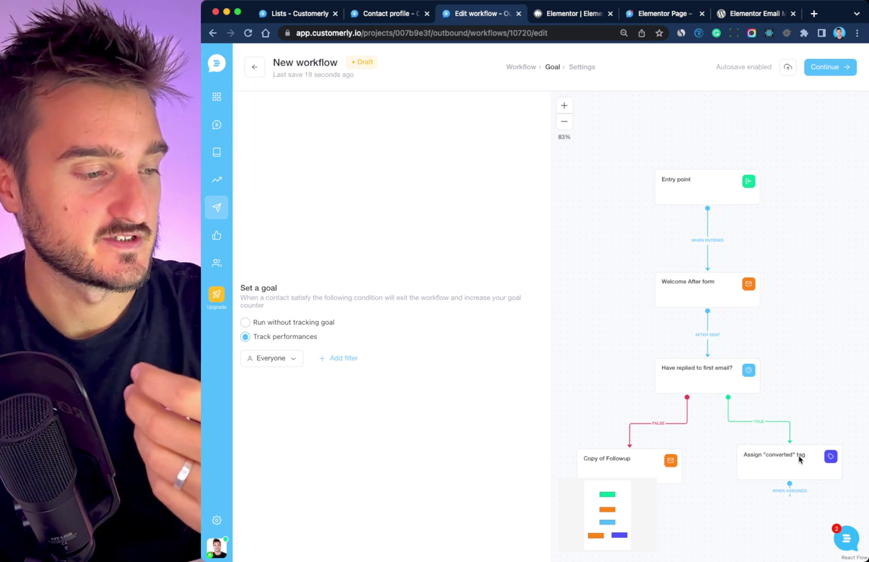
click(346, 358)
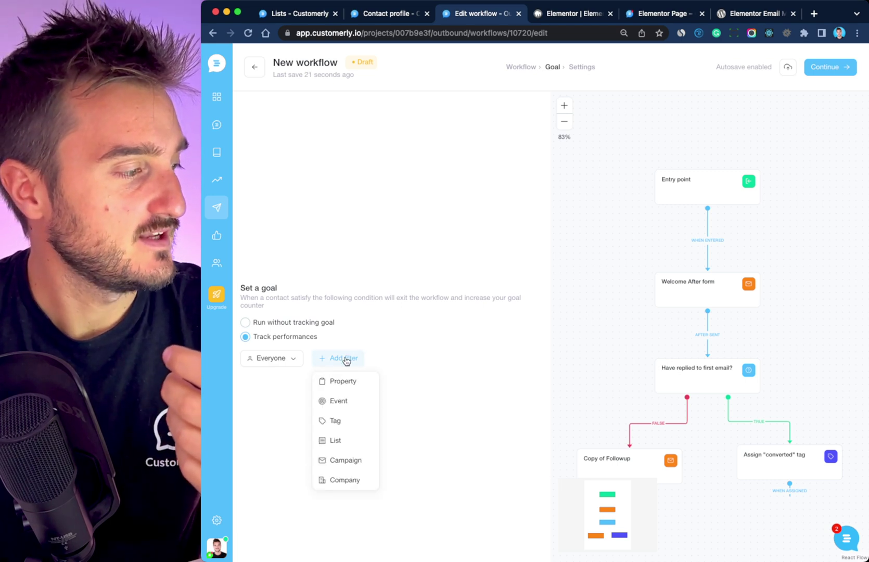
click(335, 422)
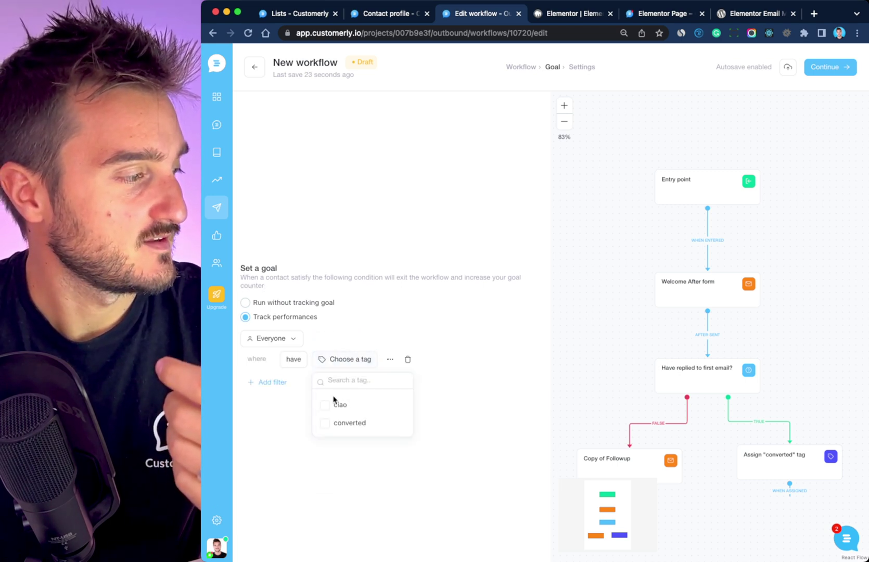
click(446, 380)
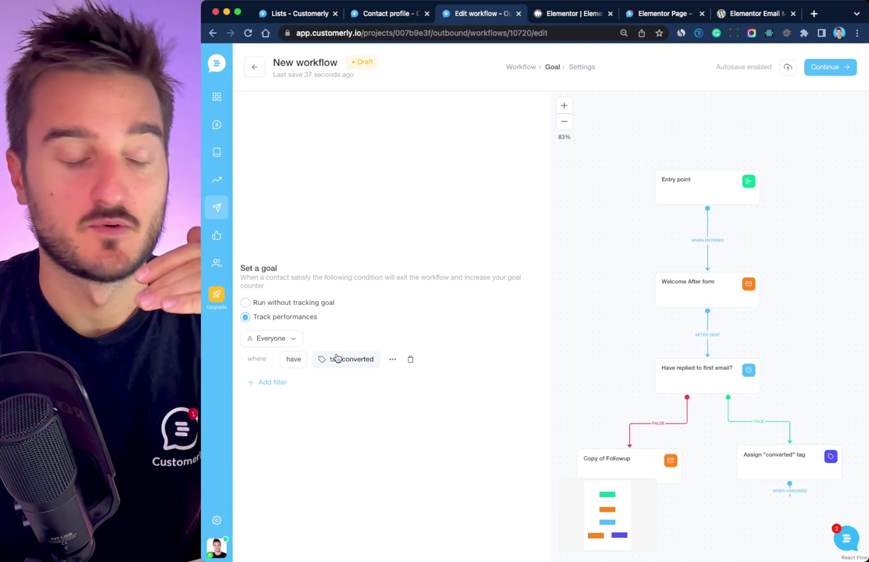
Step: Confirm the 'Elementor Form' title, review the Settings step, and publish the workflow
click(326, 61)
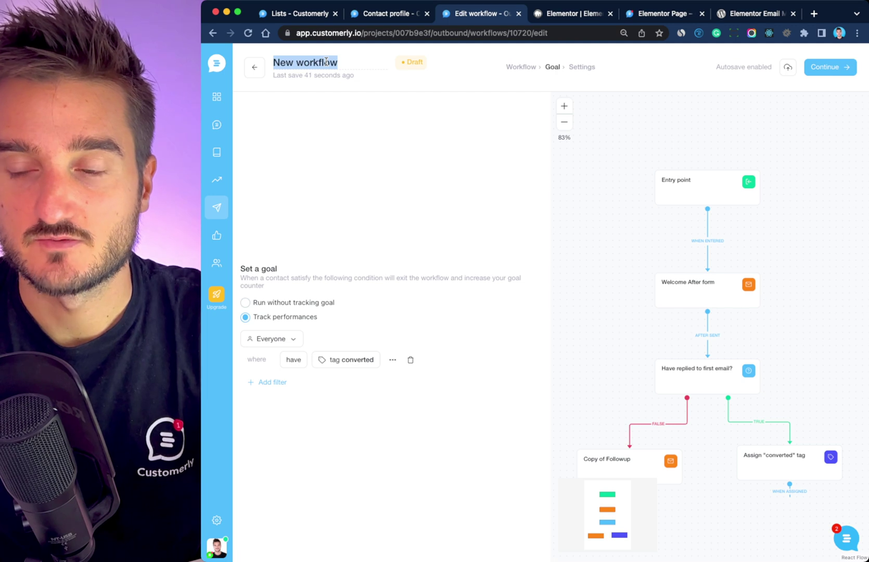
text(Ele)
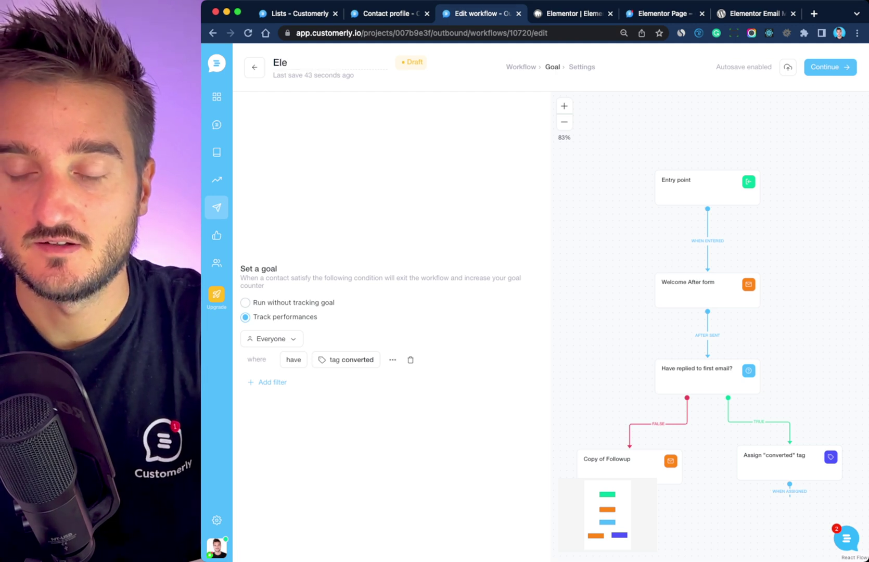
text(or Form)
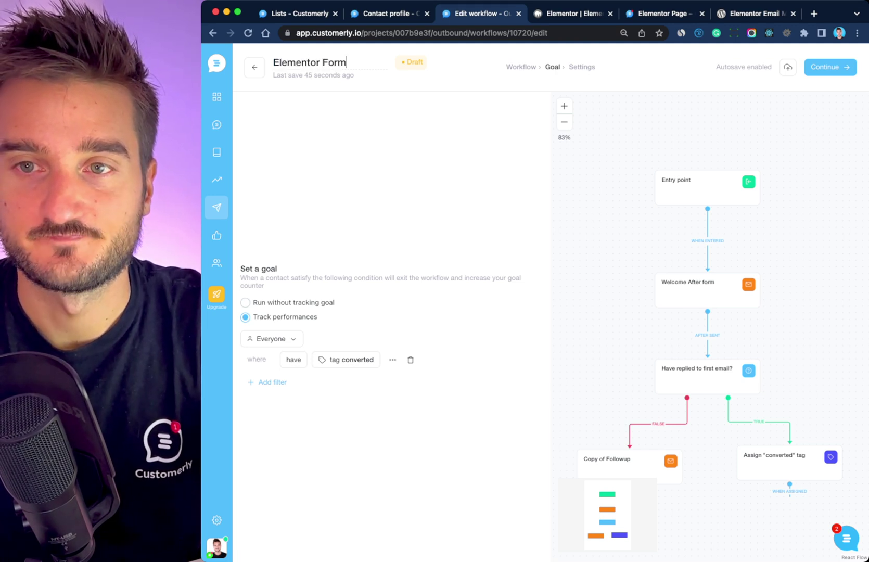
click(435, 204)
click(581, 67)
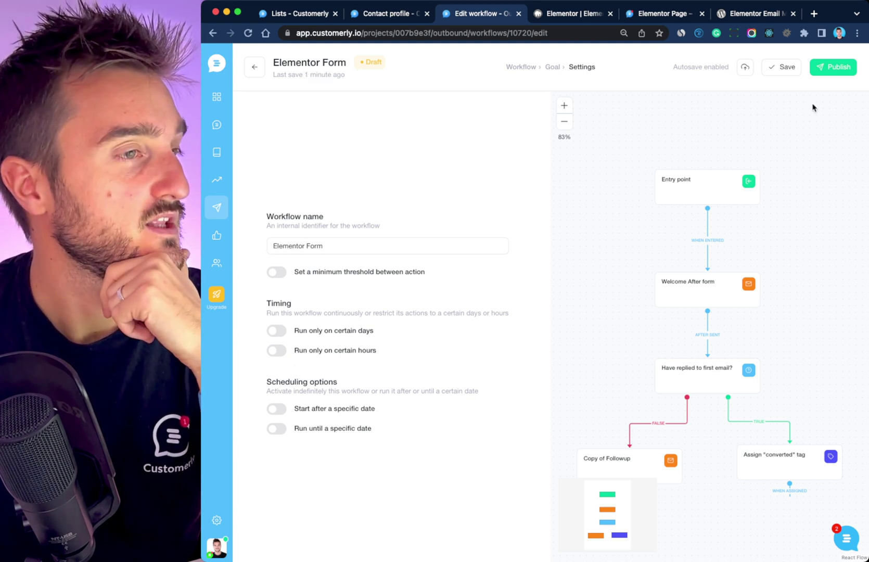
click(832, 67)
Step: Confirm publishing, send a test name, email and phone through the preview form, then return to Customerly
click(633, 386)
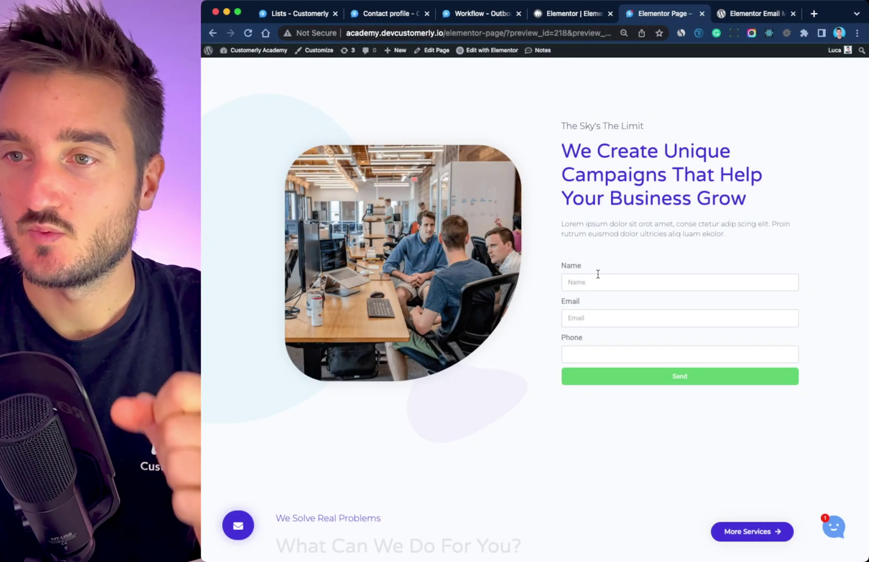
click(591, 282)
text(Luca)
key(Tab)
key(Tab)
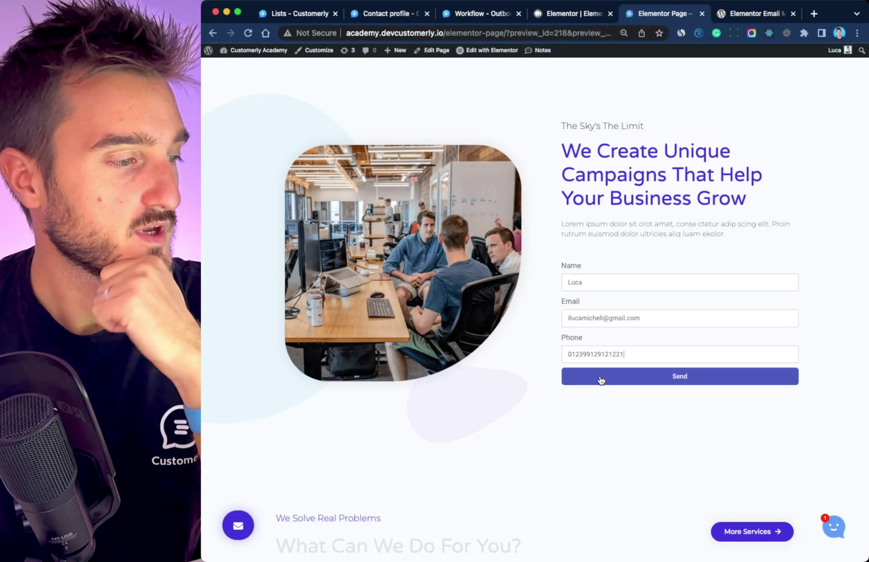
click(600, 378)
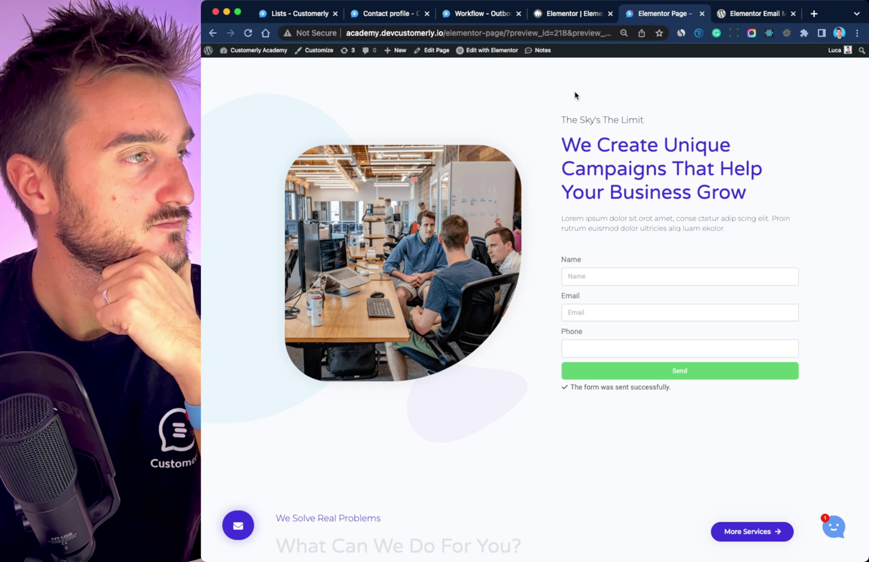
click(483, 17)
scroll(516, 216, up, 2)
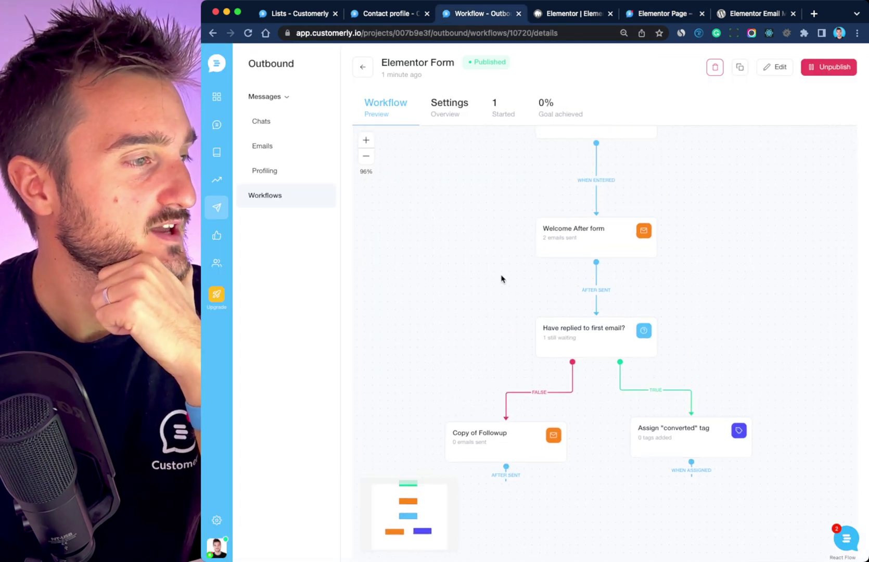
scroll(503, 279, up, 2)
scroll(489, 355, up, 2)
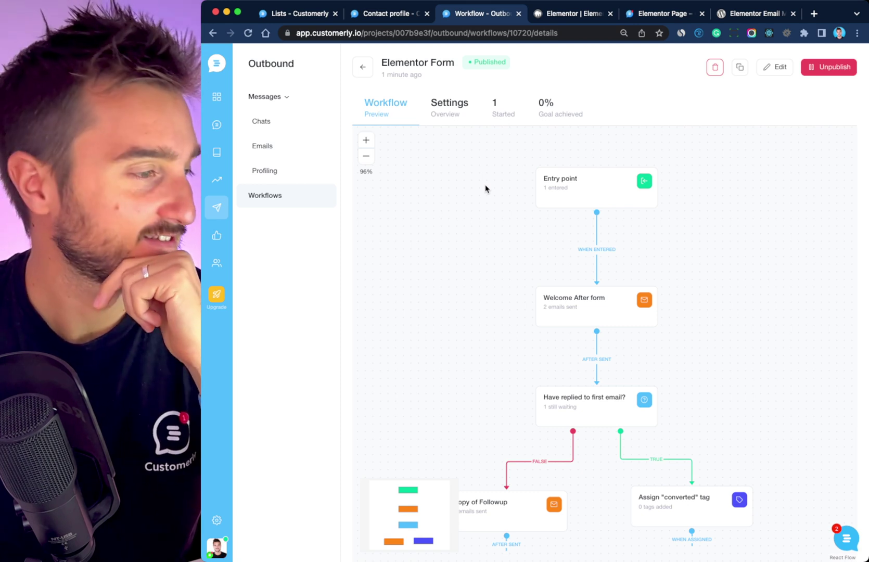
click(570, 319)
scroll(606, 310, down, 2)
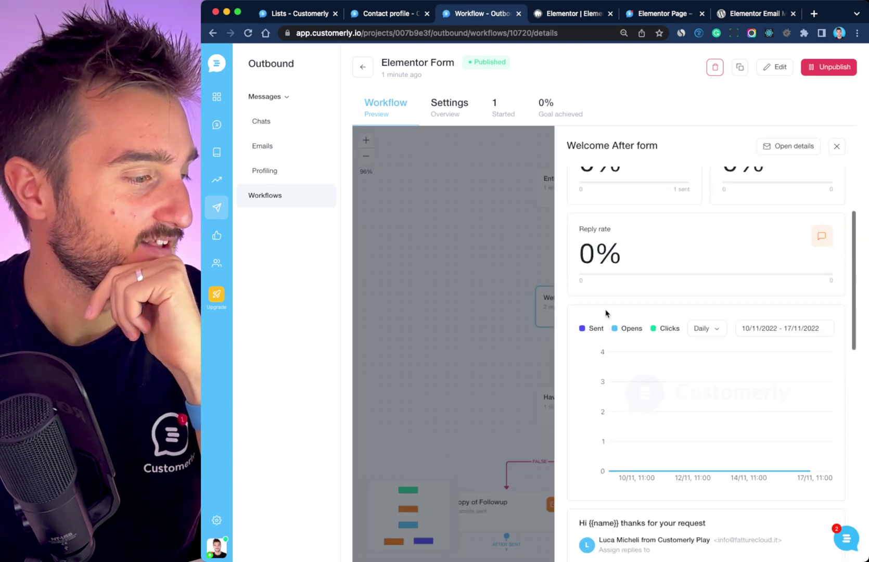
scroll(606, 313, down, 4)
scroll(607, 312, down, 1)
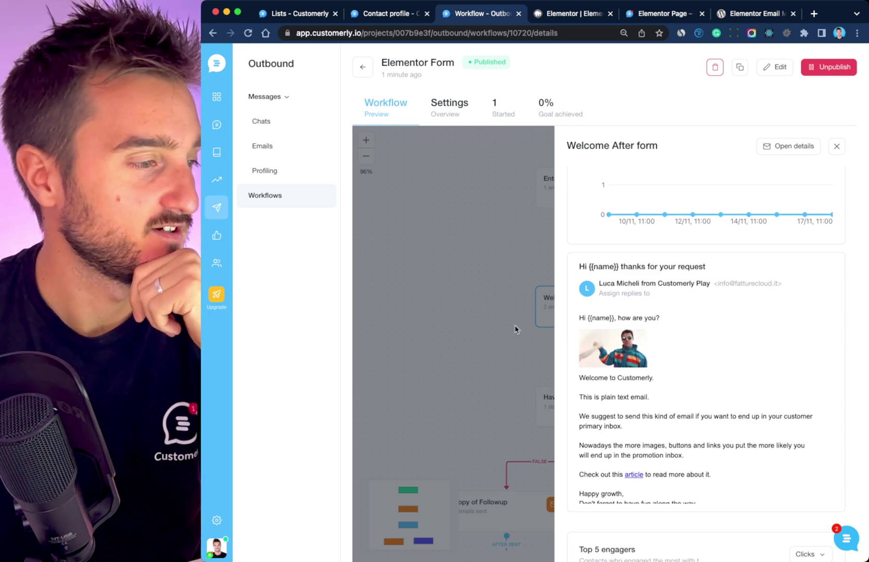
click(483, 424)
scroll(538, 297, down, 3)
click(588, 285)
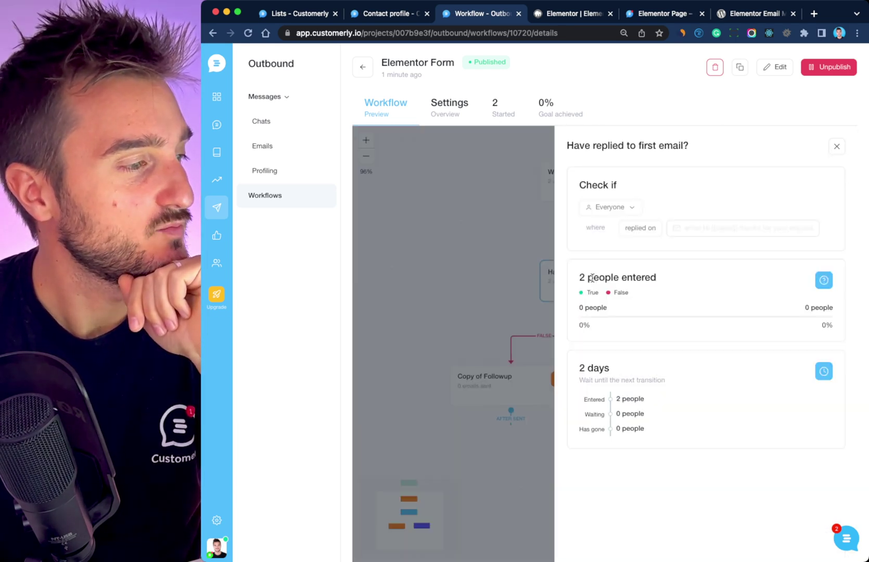
click(473, 255)
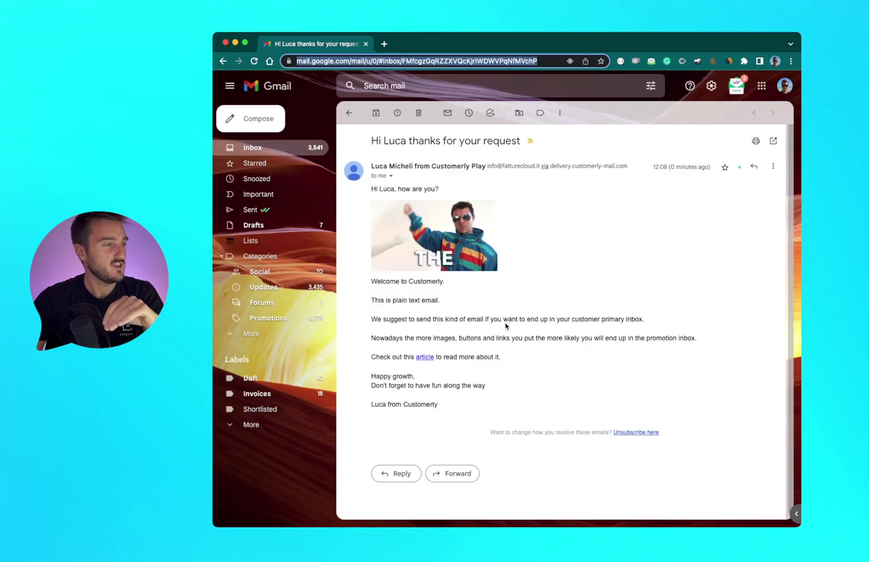
Step: Start a Gmail reply to the Customerly welcome email
click(402, 473)
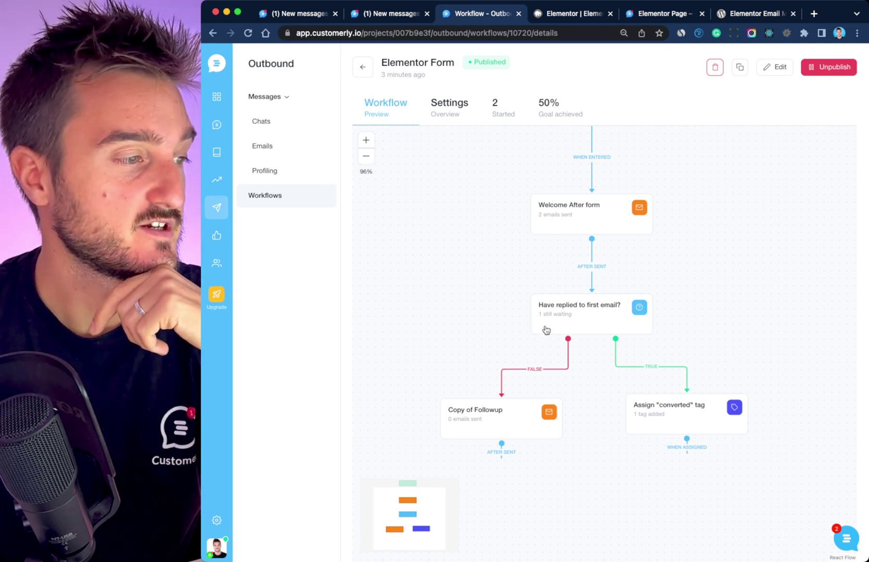
Step: Check who got the converted tag, then list the Goal achieved contacts, showing Luca
click(644, 432)
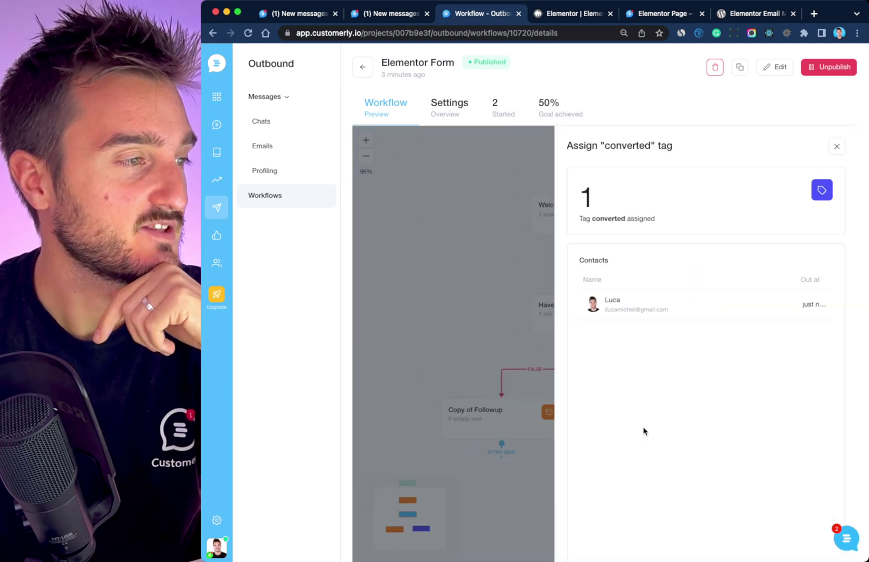
click(454, 283)
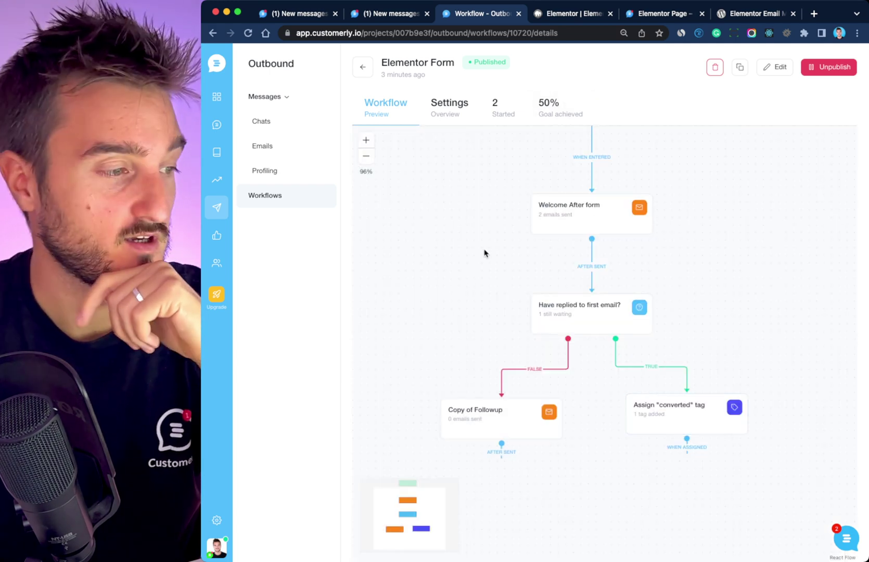
click(550, 110)
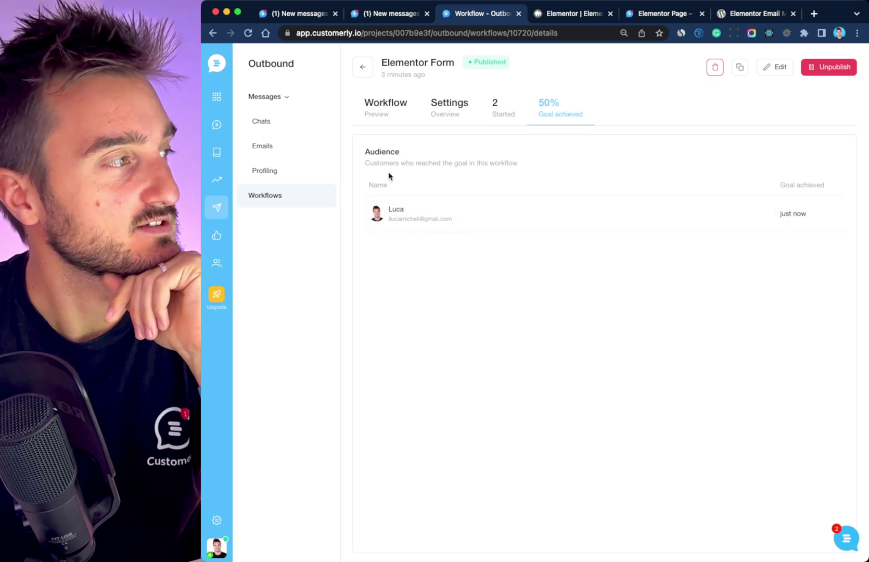
Step: Open Luca's conversation in the Sales team inbox and focus the reply box
click(217, 125)
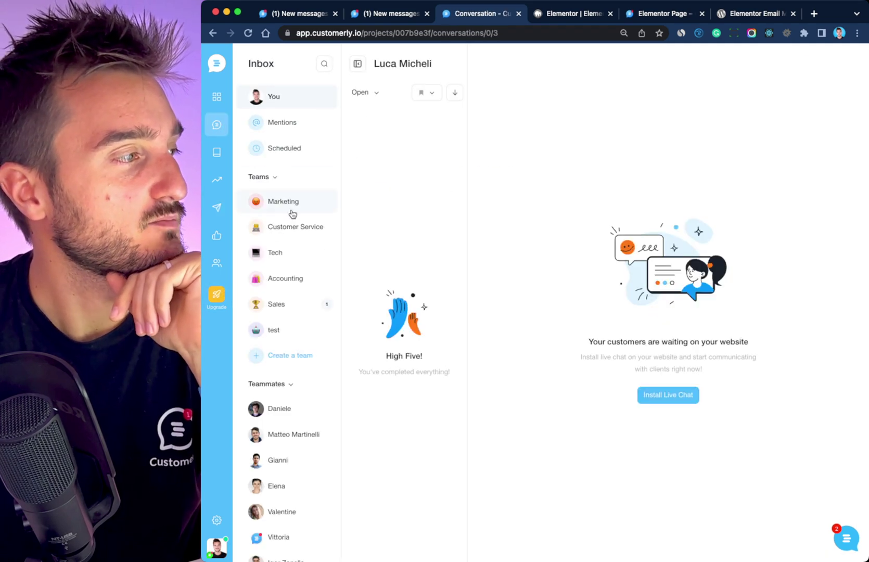
click(287, 307)
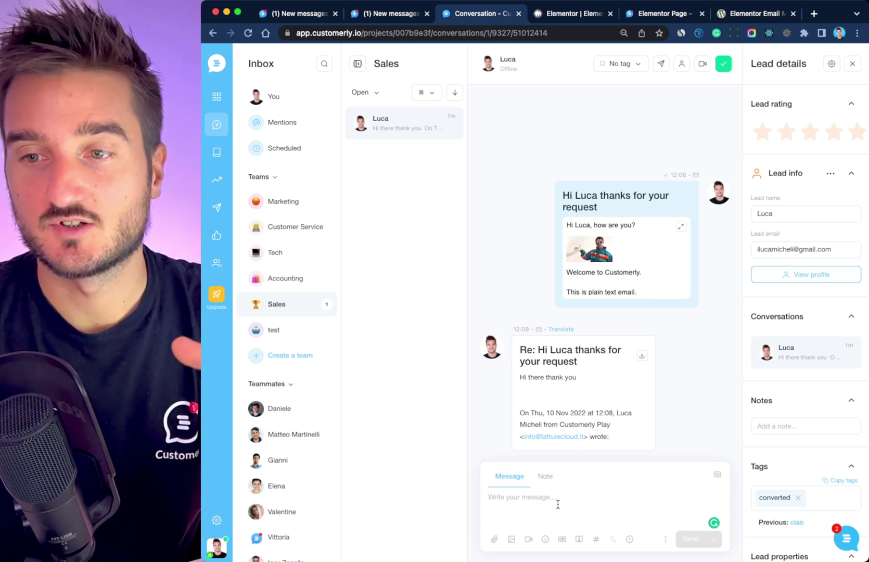
click(557, 505)
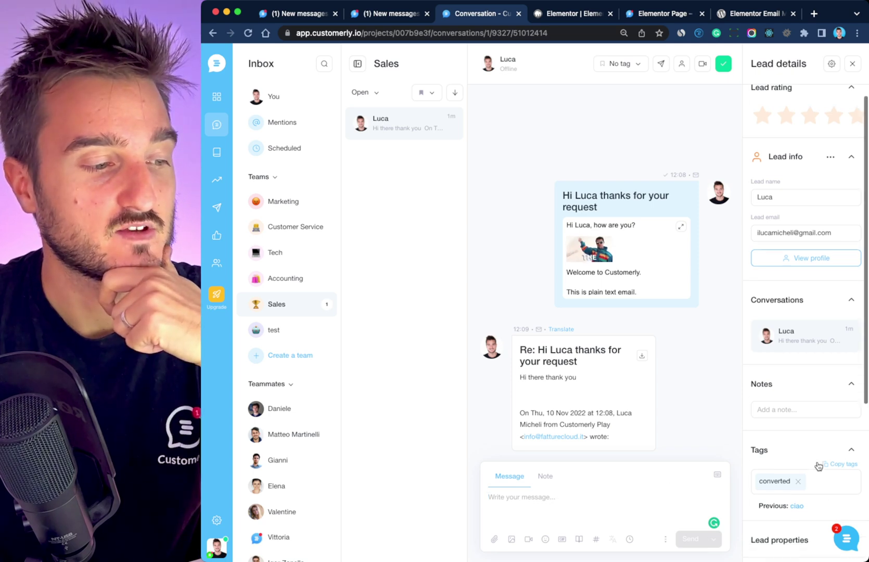
scroll(794, 407, down, 4)
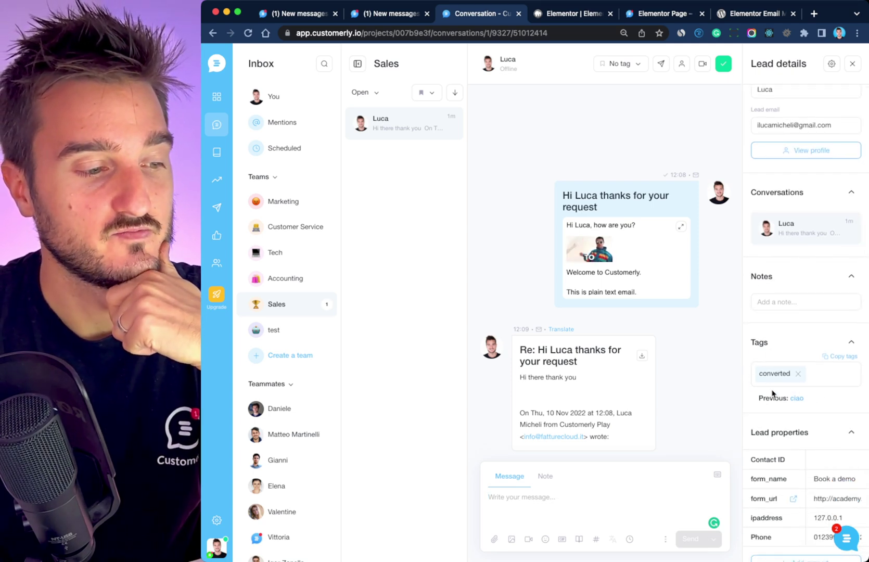
scroll(773, 394, down, 2)
scroll(773, 394, down, 2)
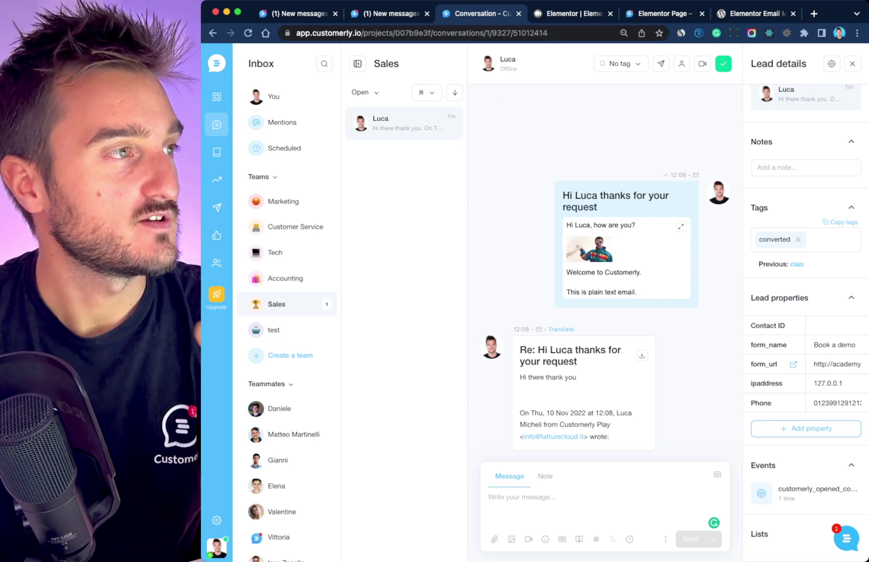
Step: Switch to the wordpress.org tab for the Elementor Email Marketing and CRM by Customerly plugin
click(738, 21)
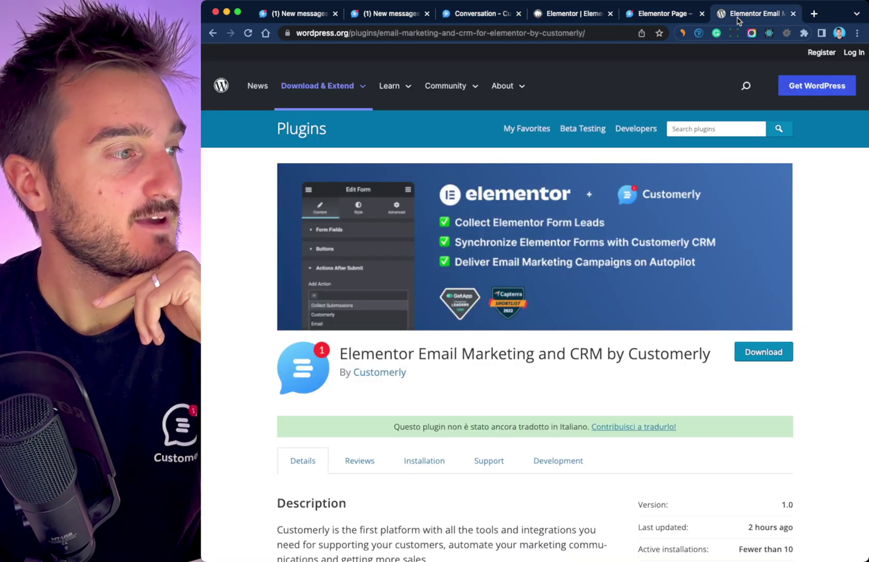
scroll(549, 215, down, 2)
scroll(549, 215, down, 1)
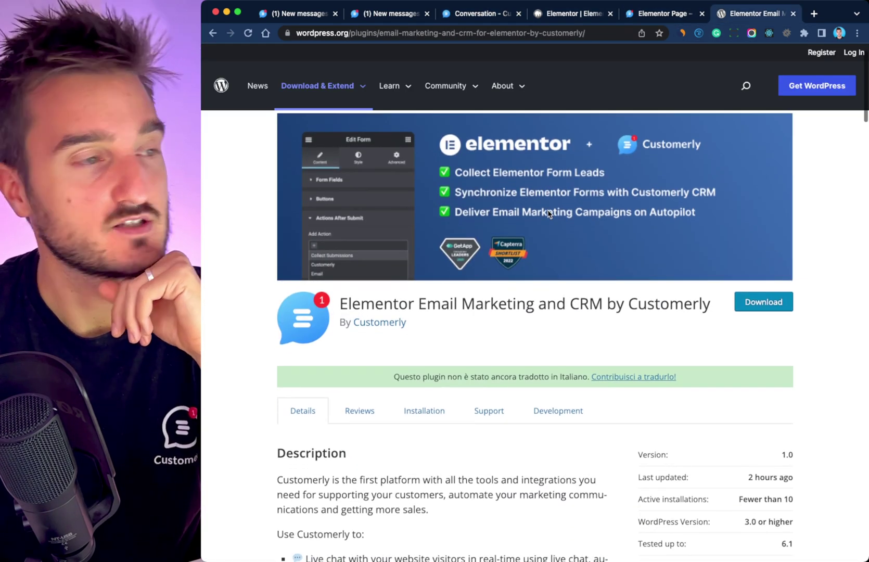
scroll(548, 215, up, 2)
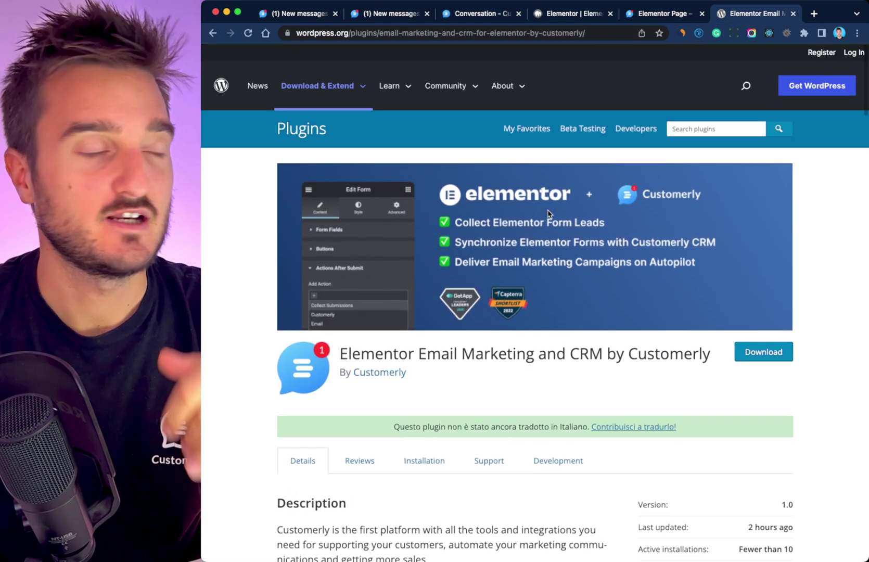